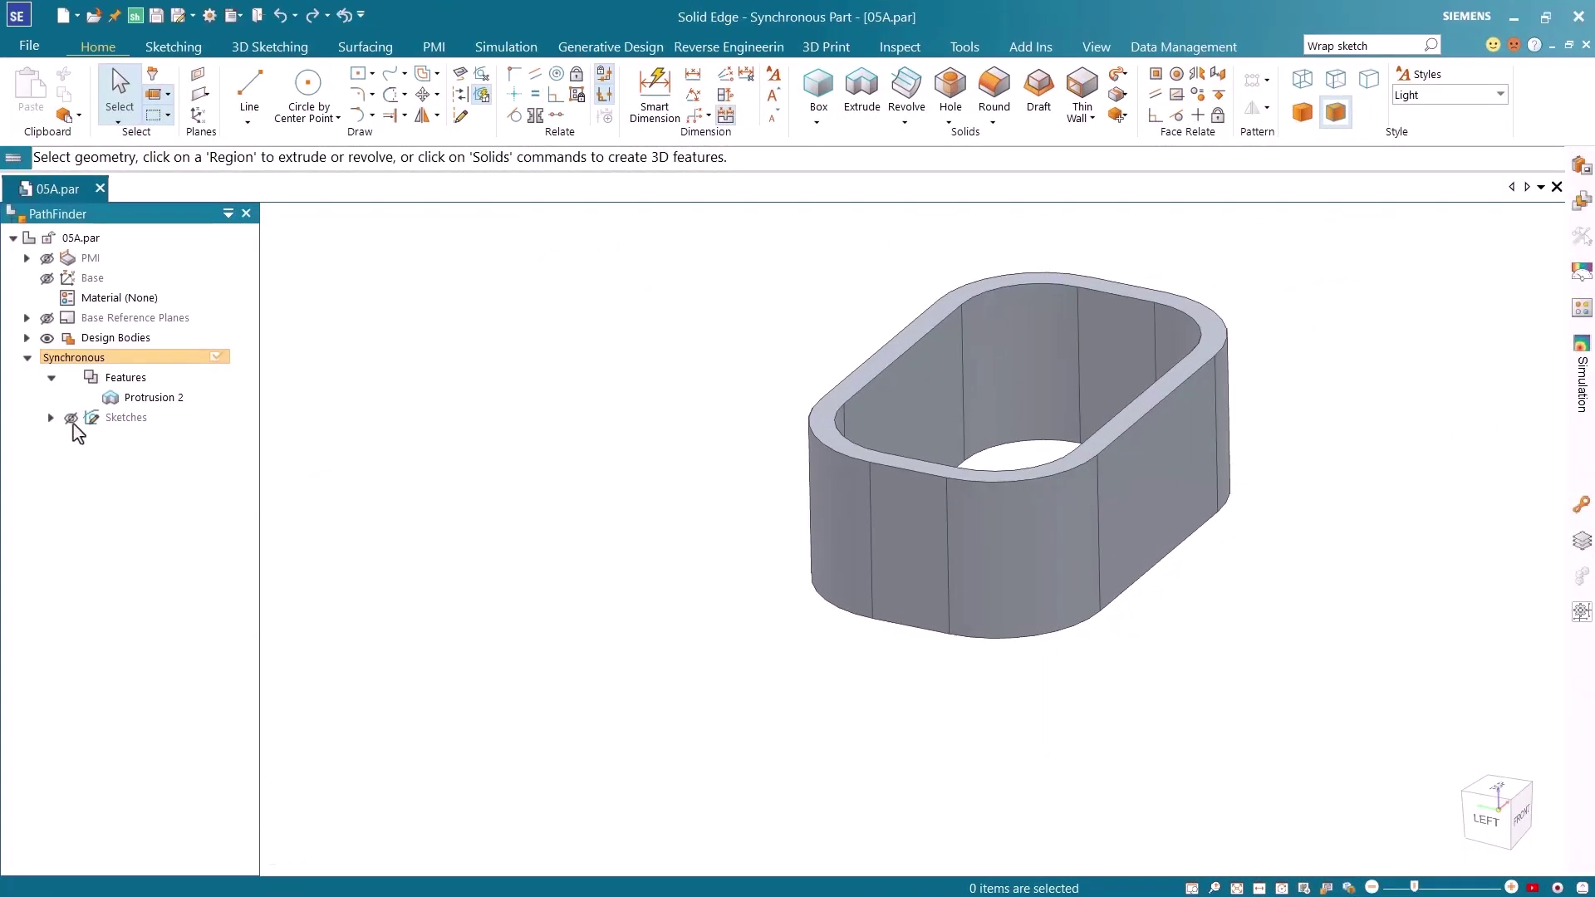
# Show the hidden text sketch and start the Wrap Sketch command from Surfacing > Project.
pyautogui.click(71, 417)
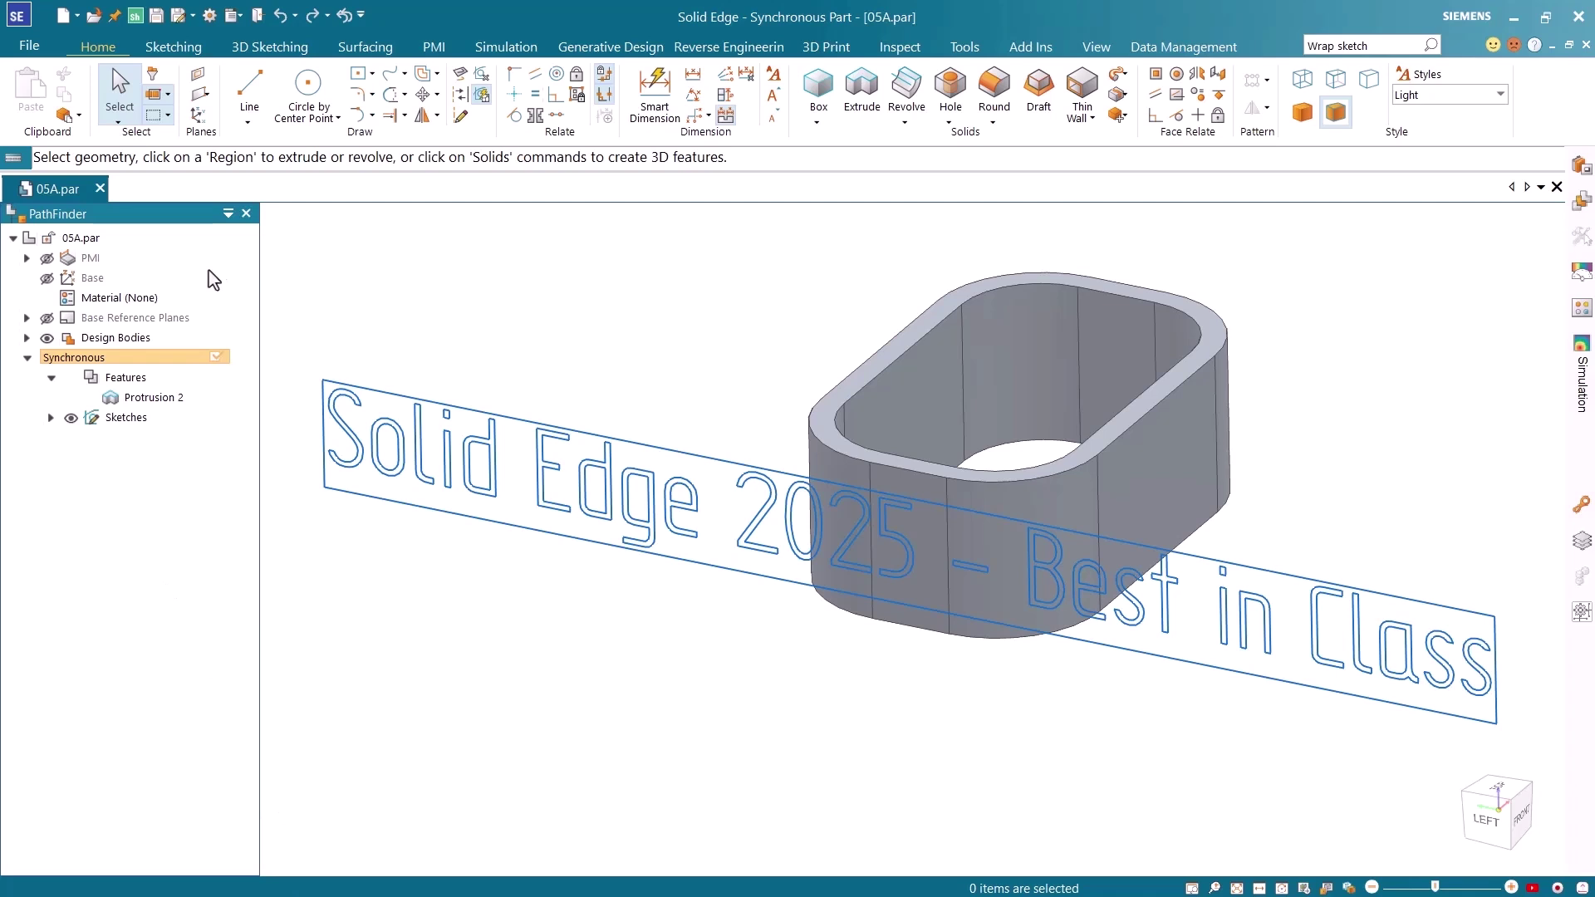
pyautogui.click(370, 50)
pyautogui.click(321, 95)
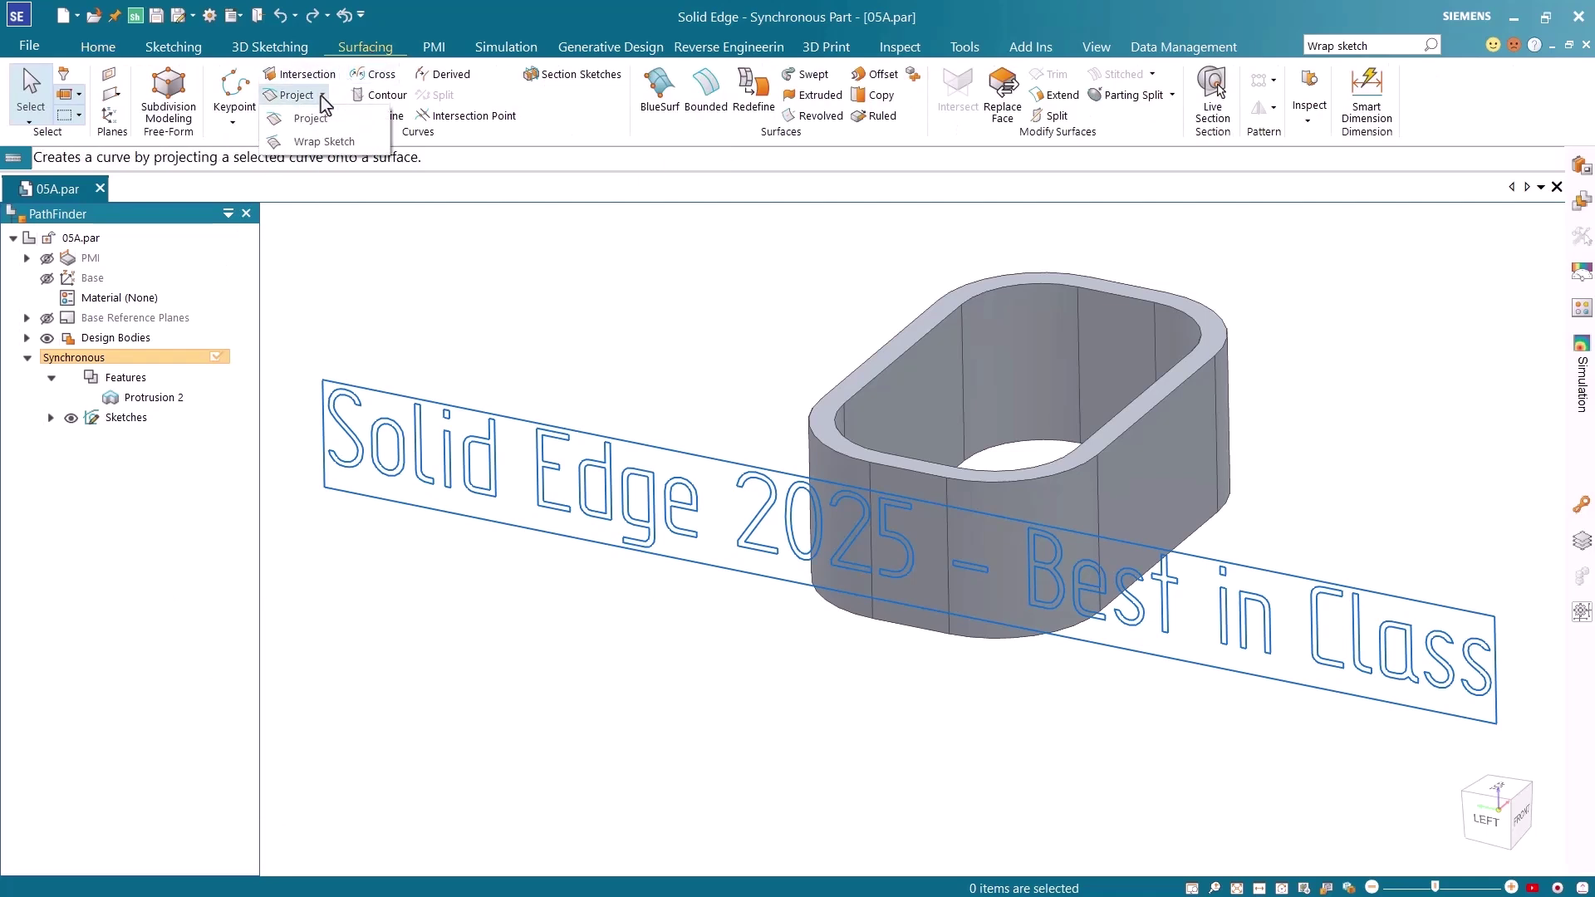
pyautogui.click(331, 143)
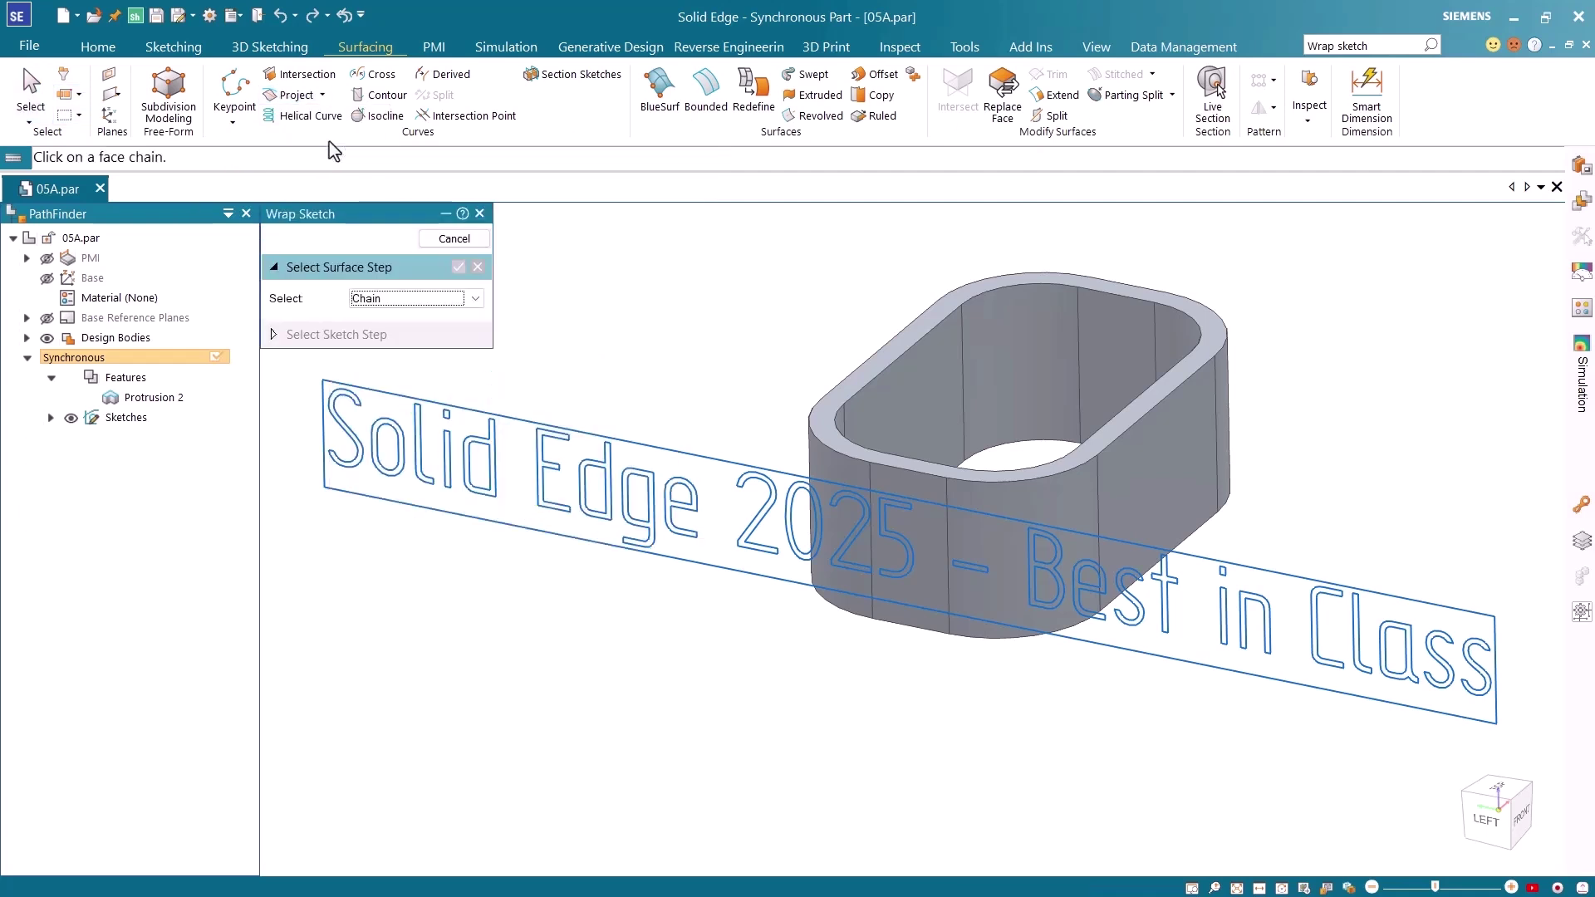
# Set the wrap surface to the body's outer side faces using Chain selection.
pyautogui.click(418, 300)
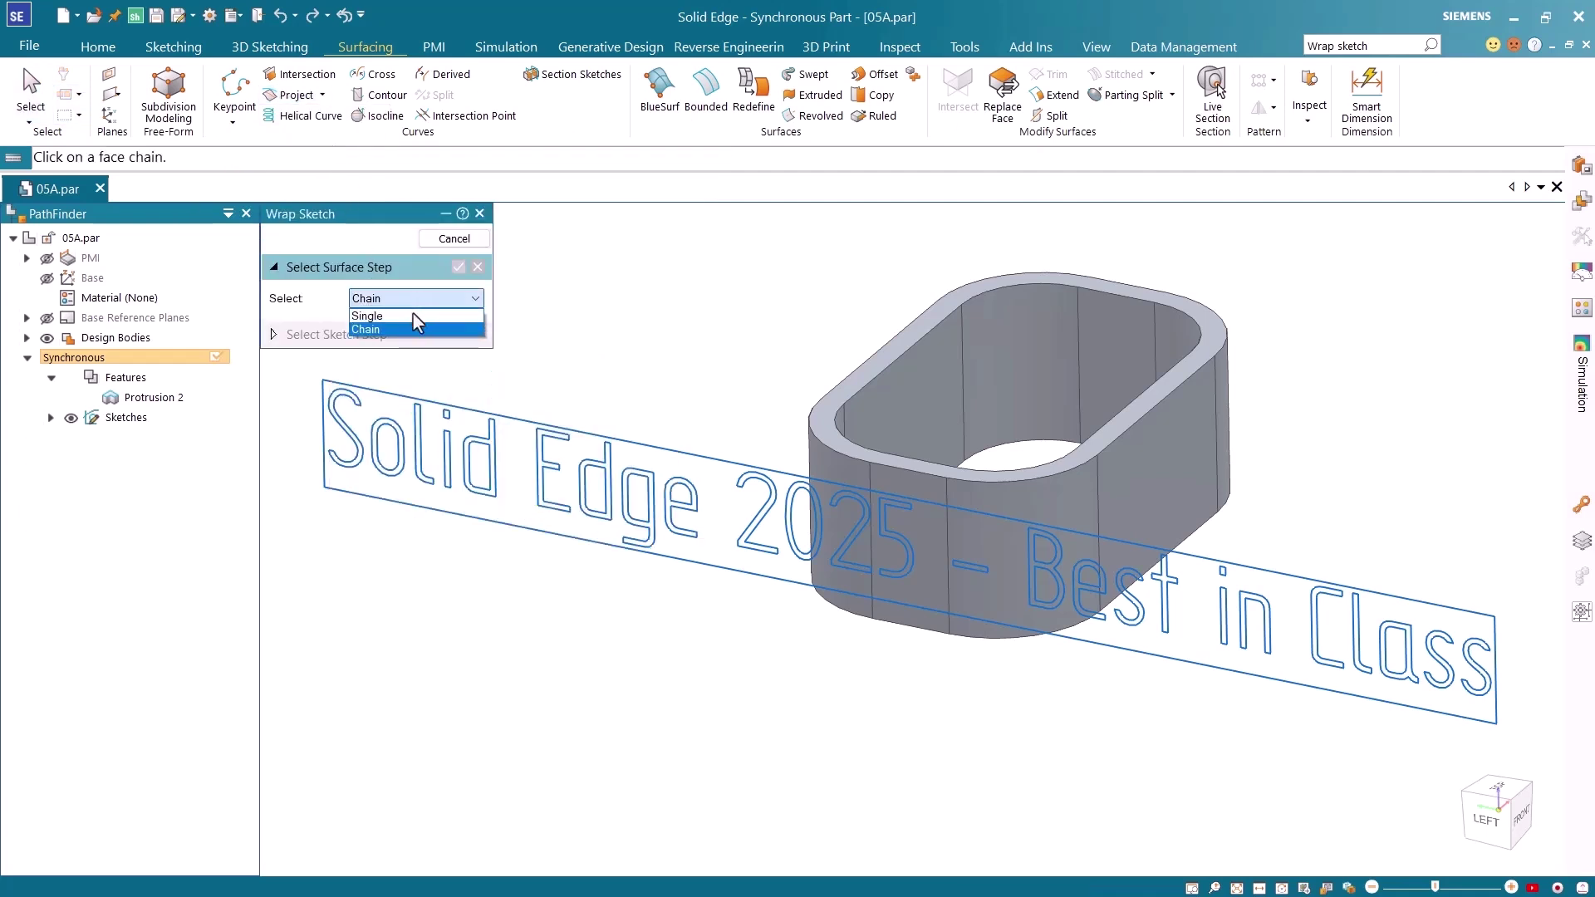
pyautogui.click(408, 329)
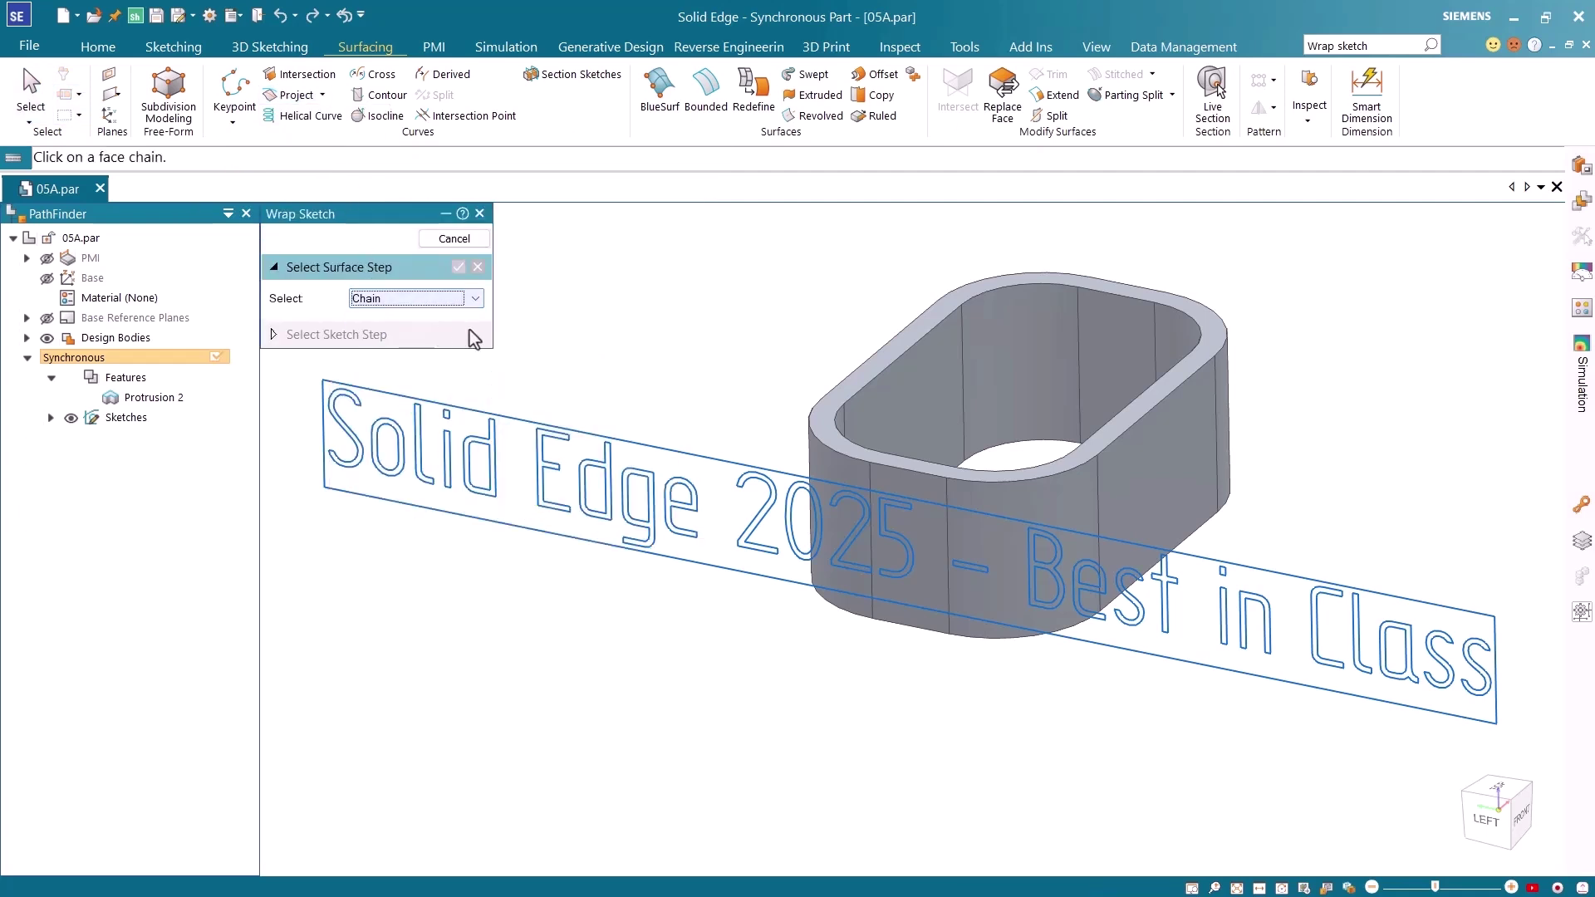
pyautogui.click(819, 467)
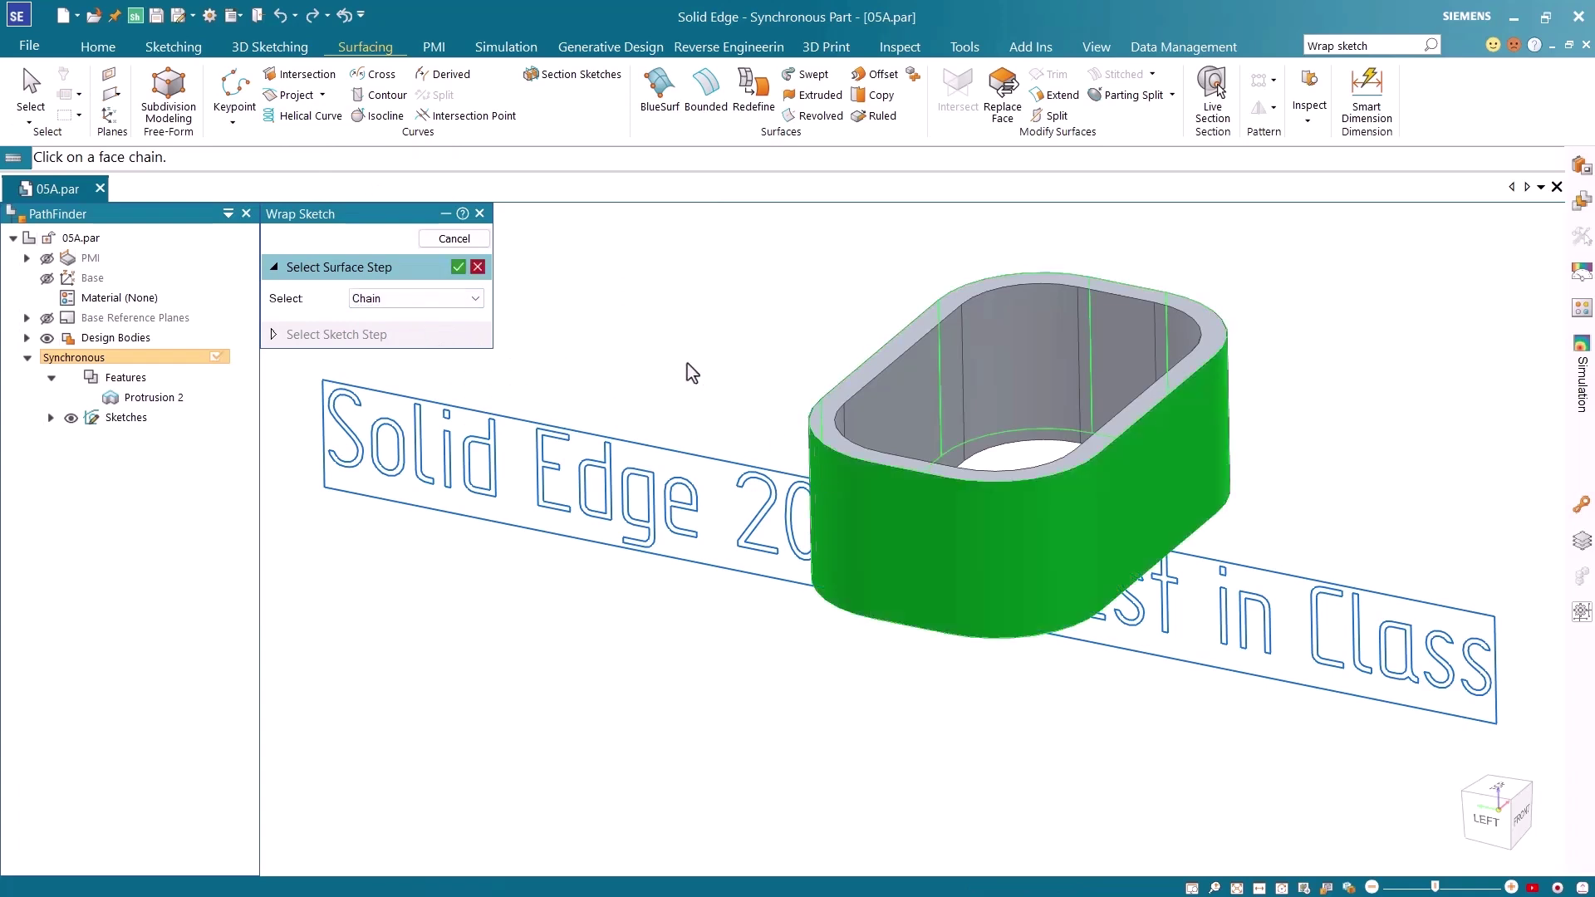
pyautogui.click(458, 267)
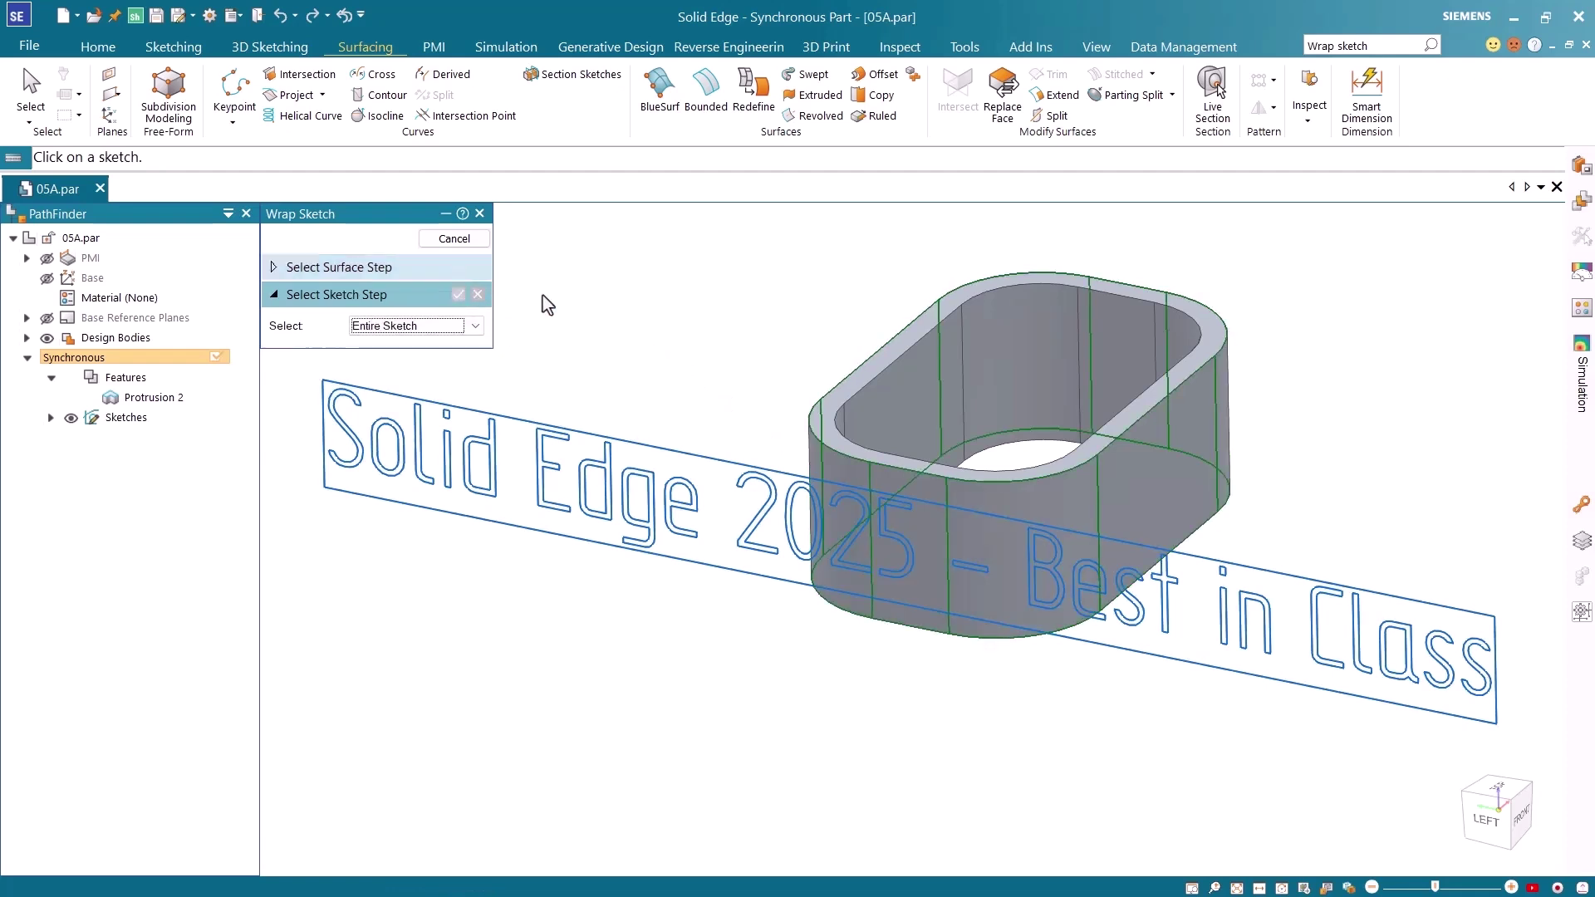
# Wrap the entire 'Solid Edge 2025 - Best in Class' text sketch onto the side faces, creating Wrap Sketch 9.
pyautogui.click(448, 324)
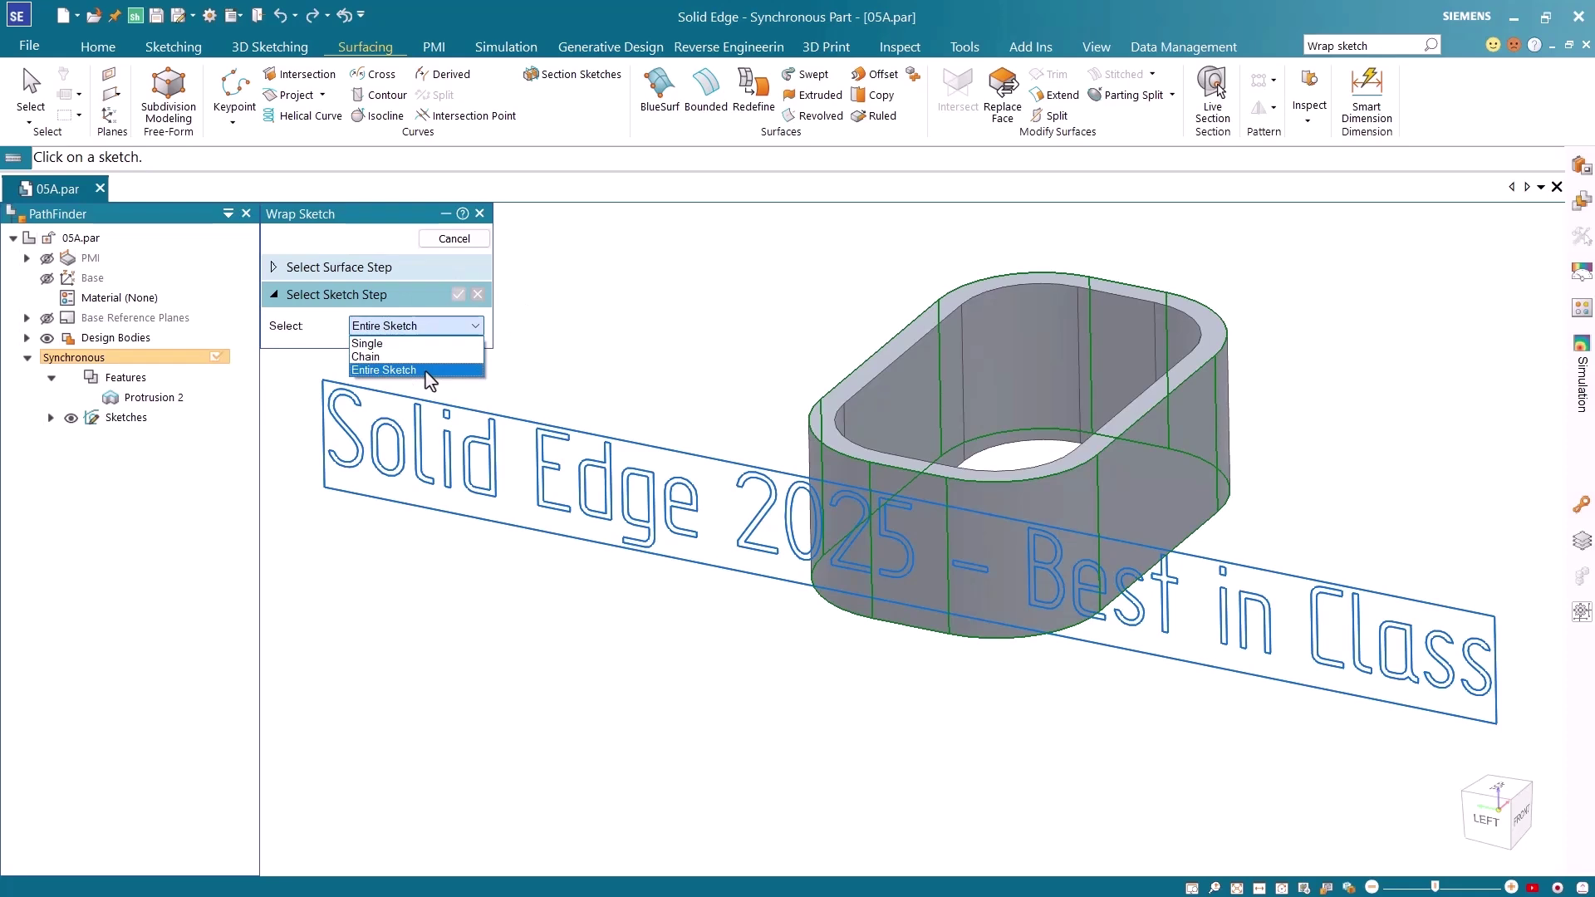
pyautogui.click(424, 370)
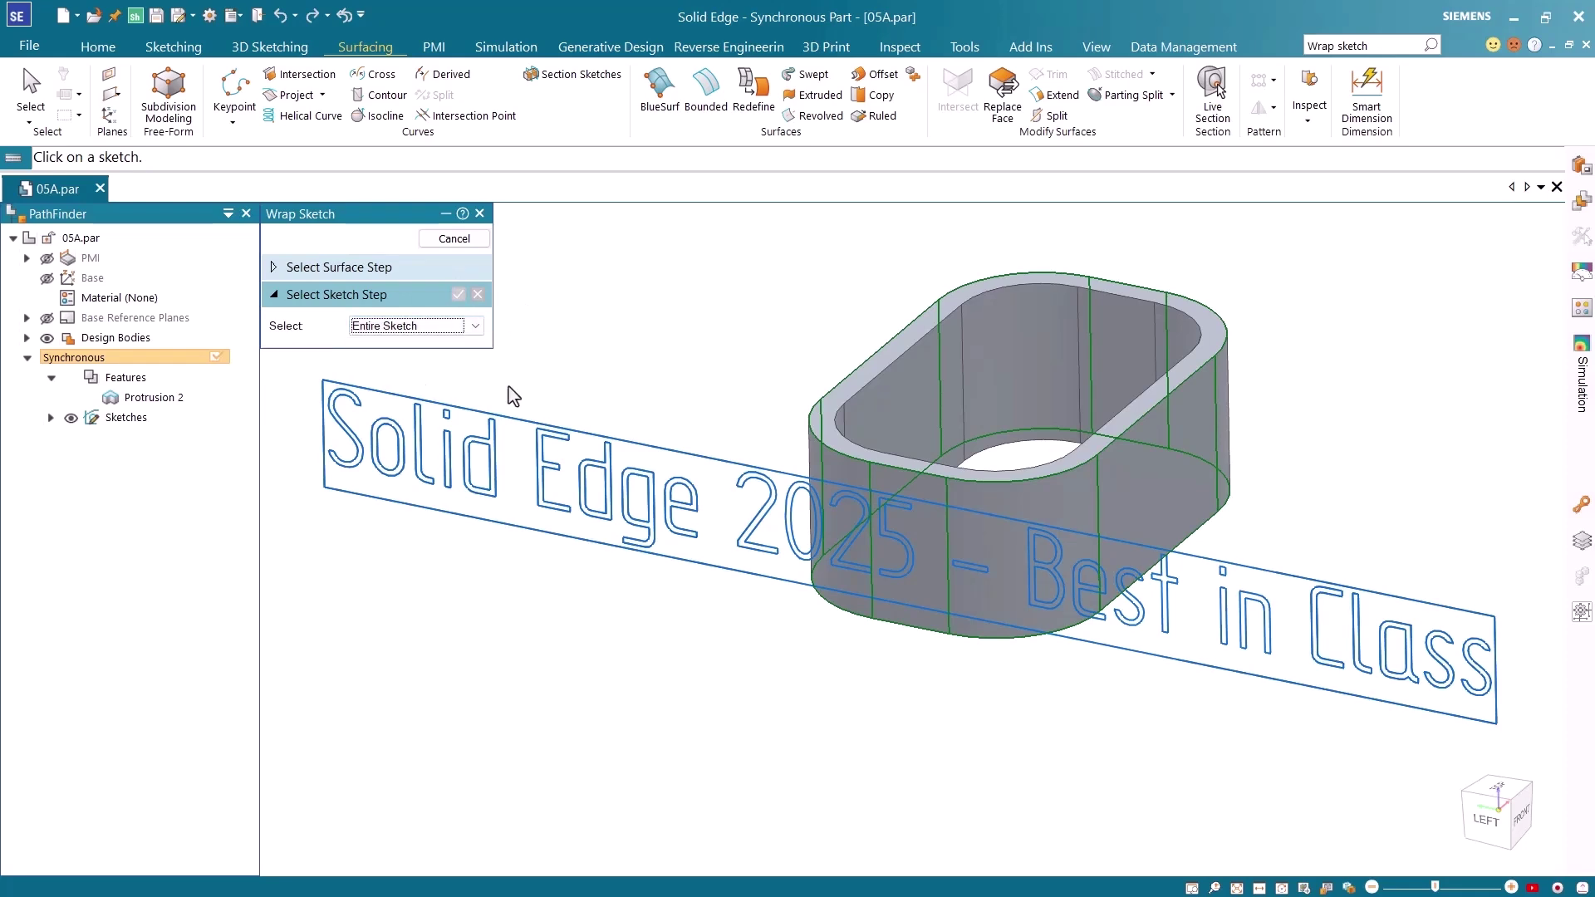
pyautogui.click(541, 457)
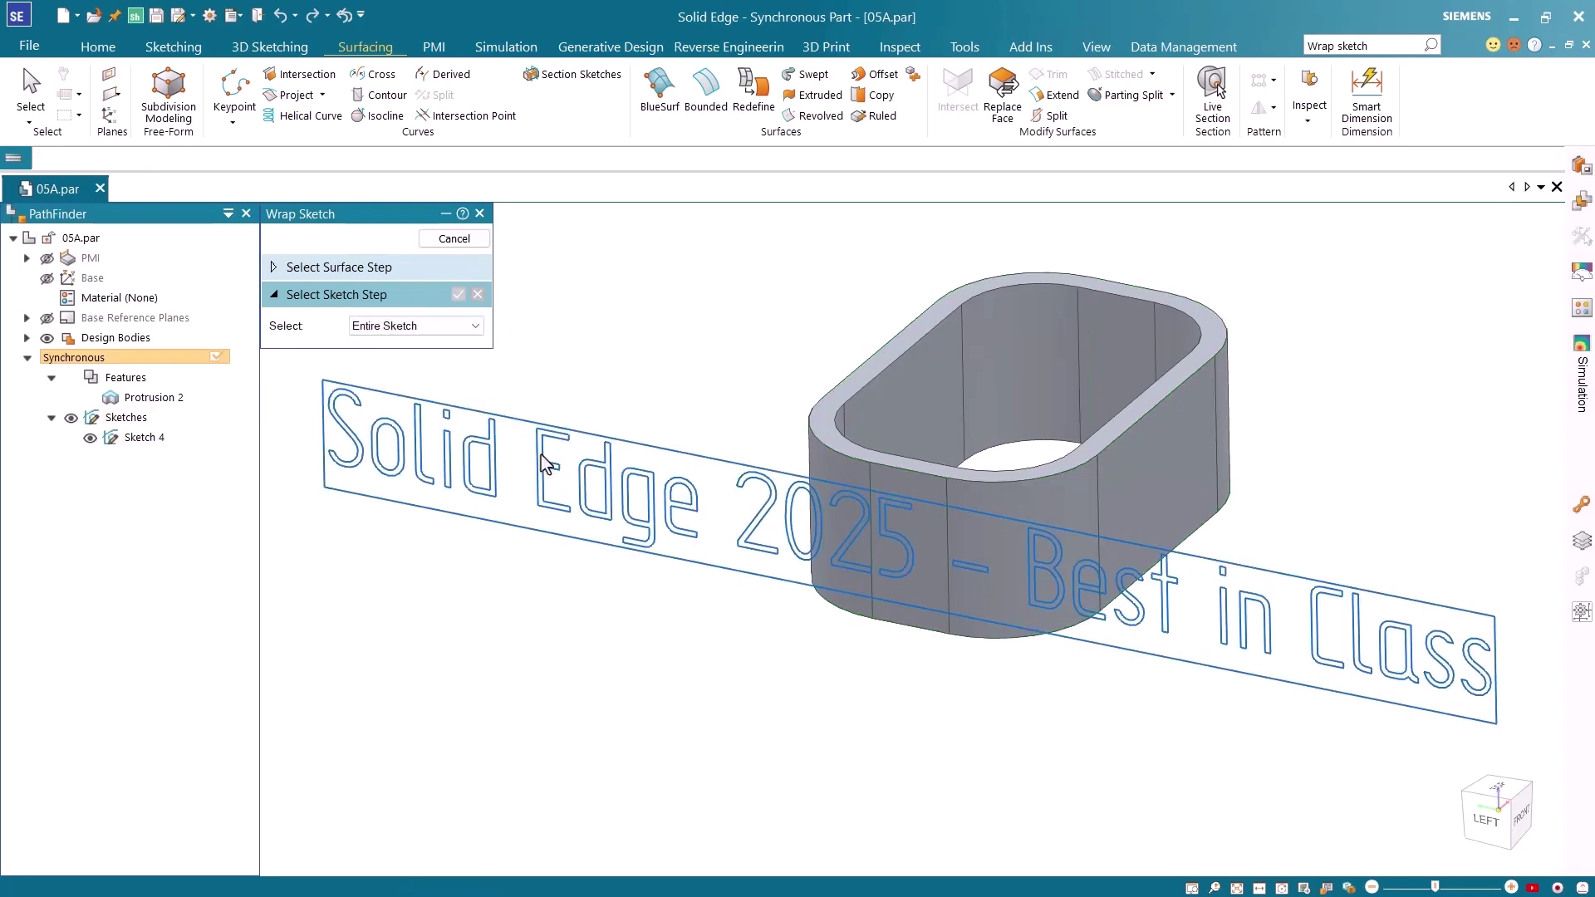
pyautogui.rightClick(578, 398)
pyautogui.press('Escape')
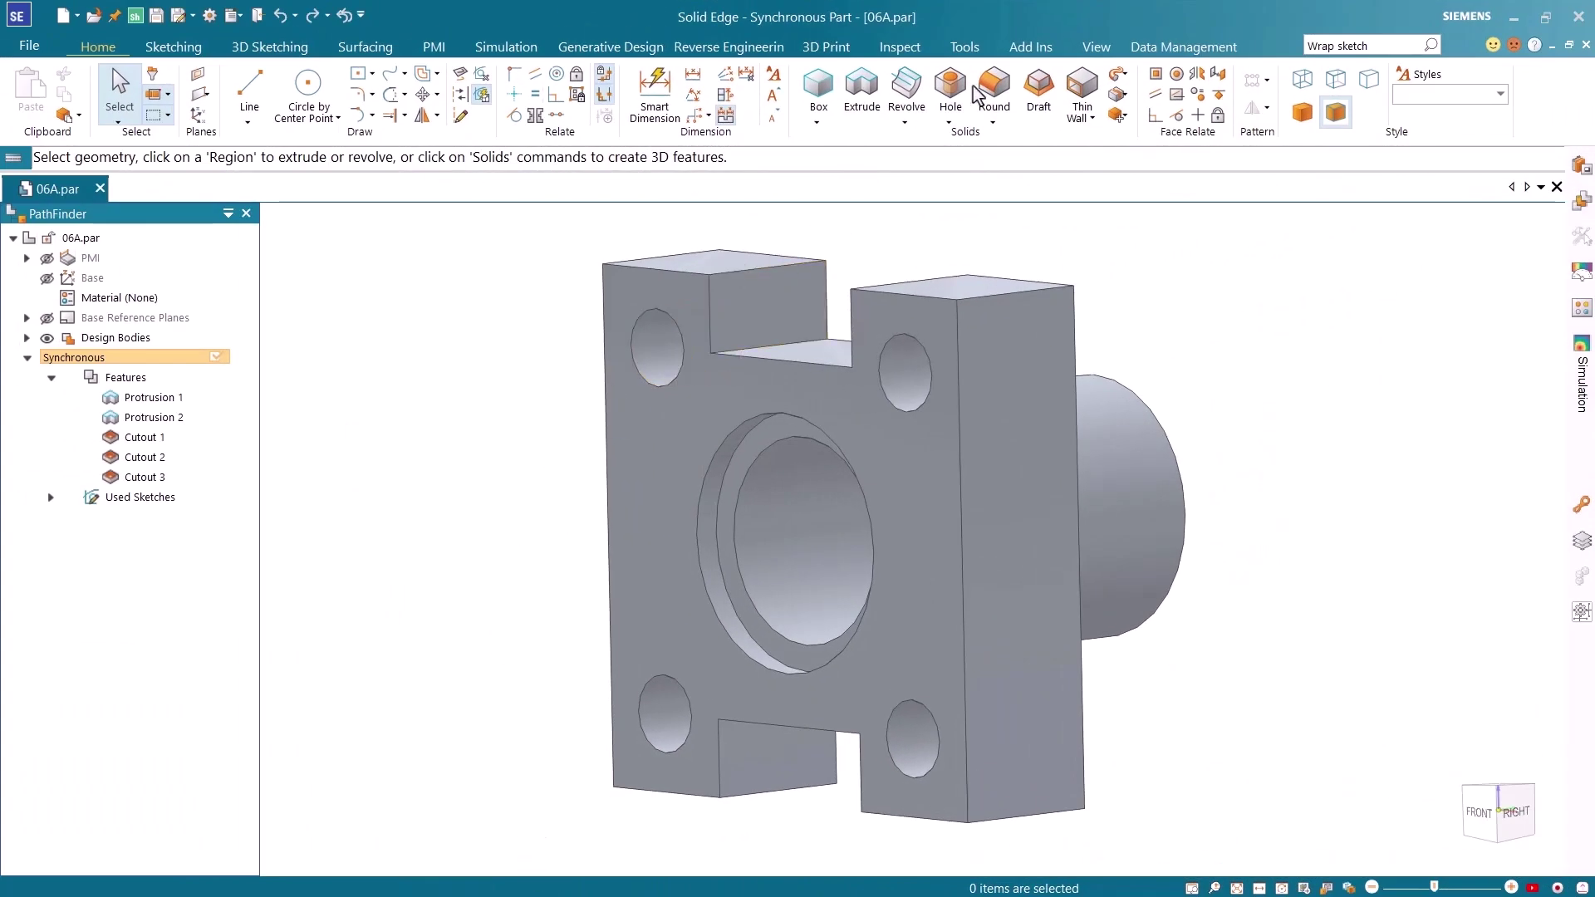
# Box-select all the flange's edges with Edge/Corner selection and apply a 2.00 mm round.
pyautogui.click(994, 93)
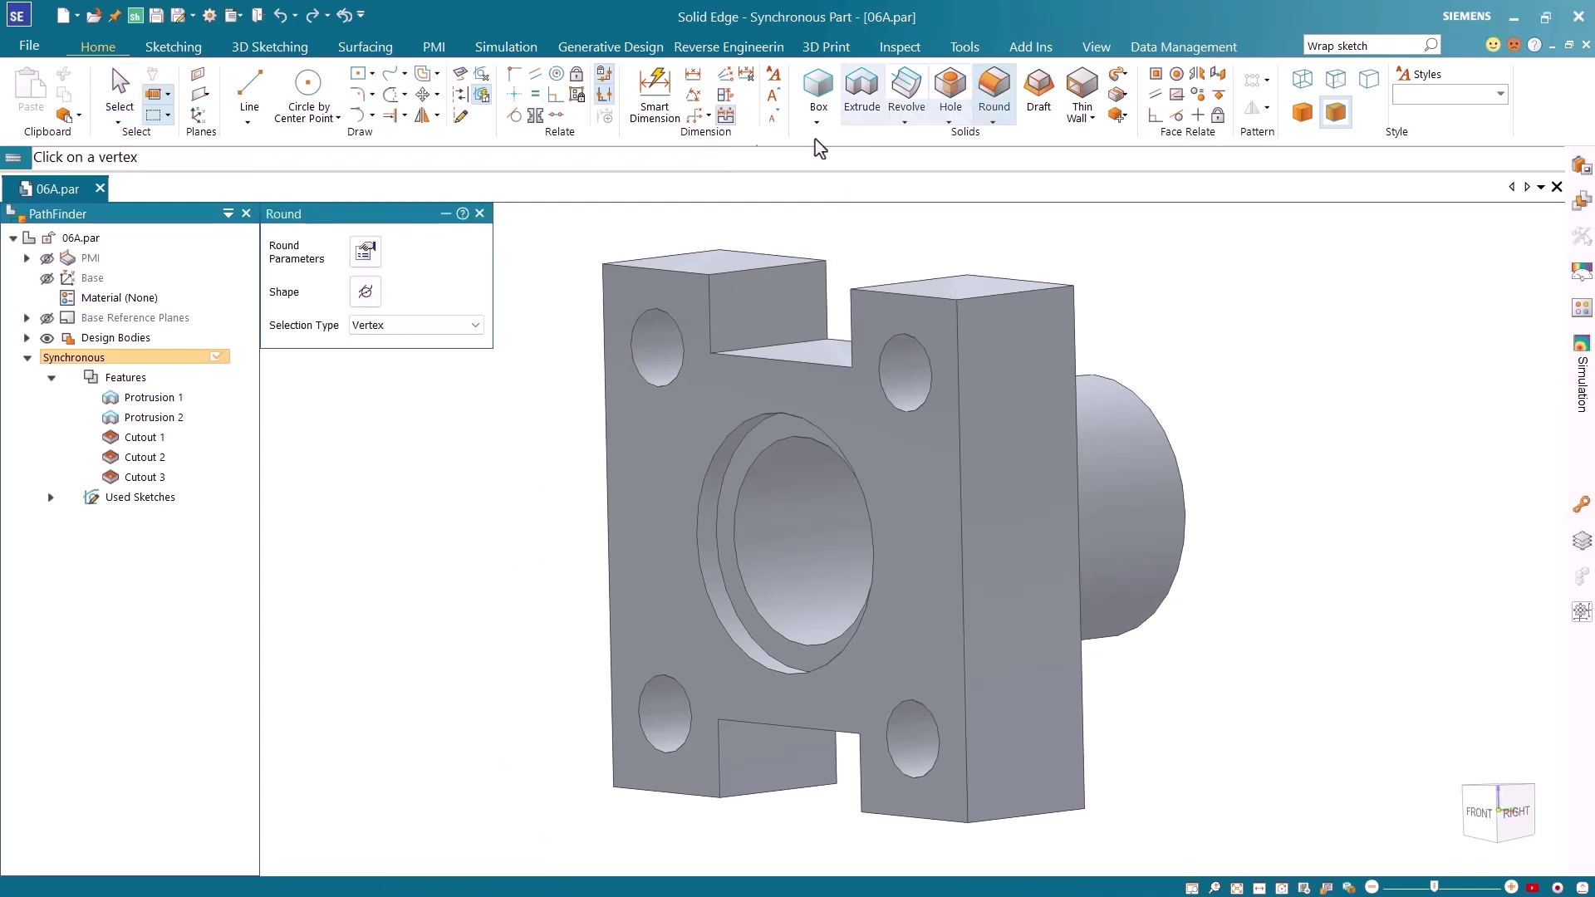
pyautogui.click(465, 325)
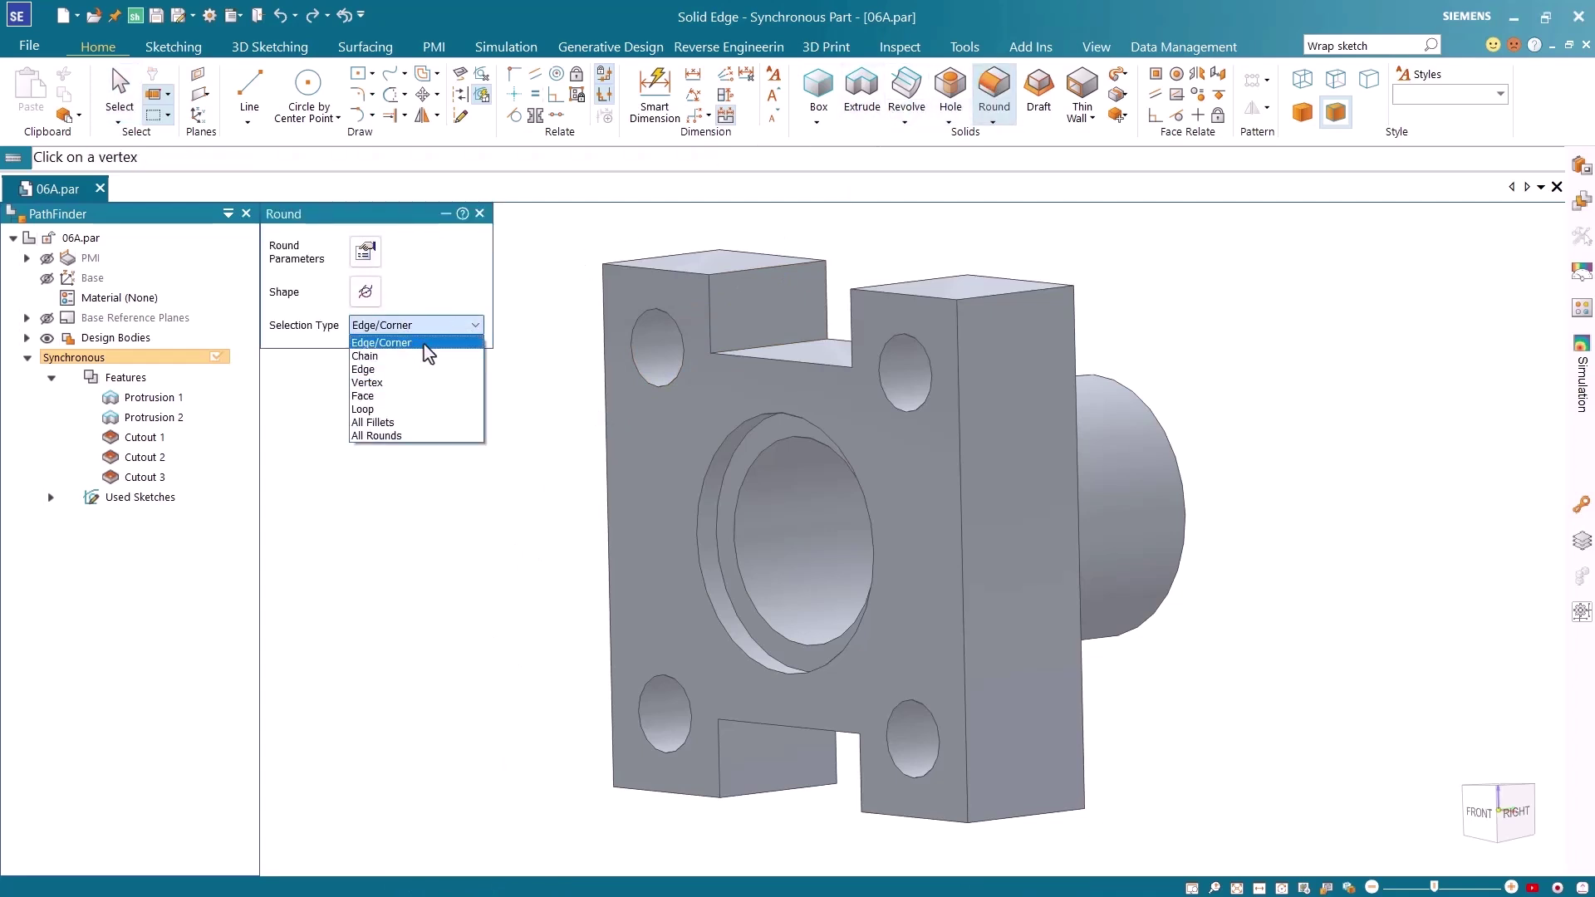
pyautogui.click(431, 342)
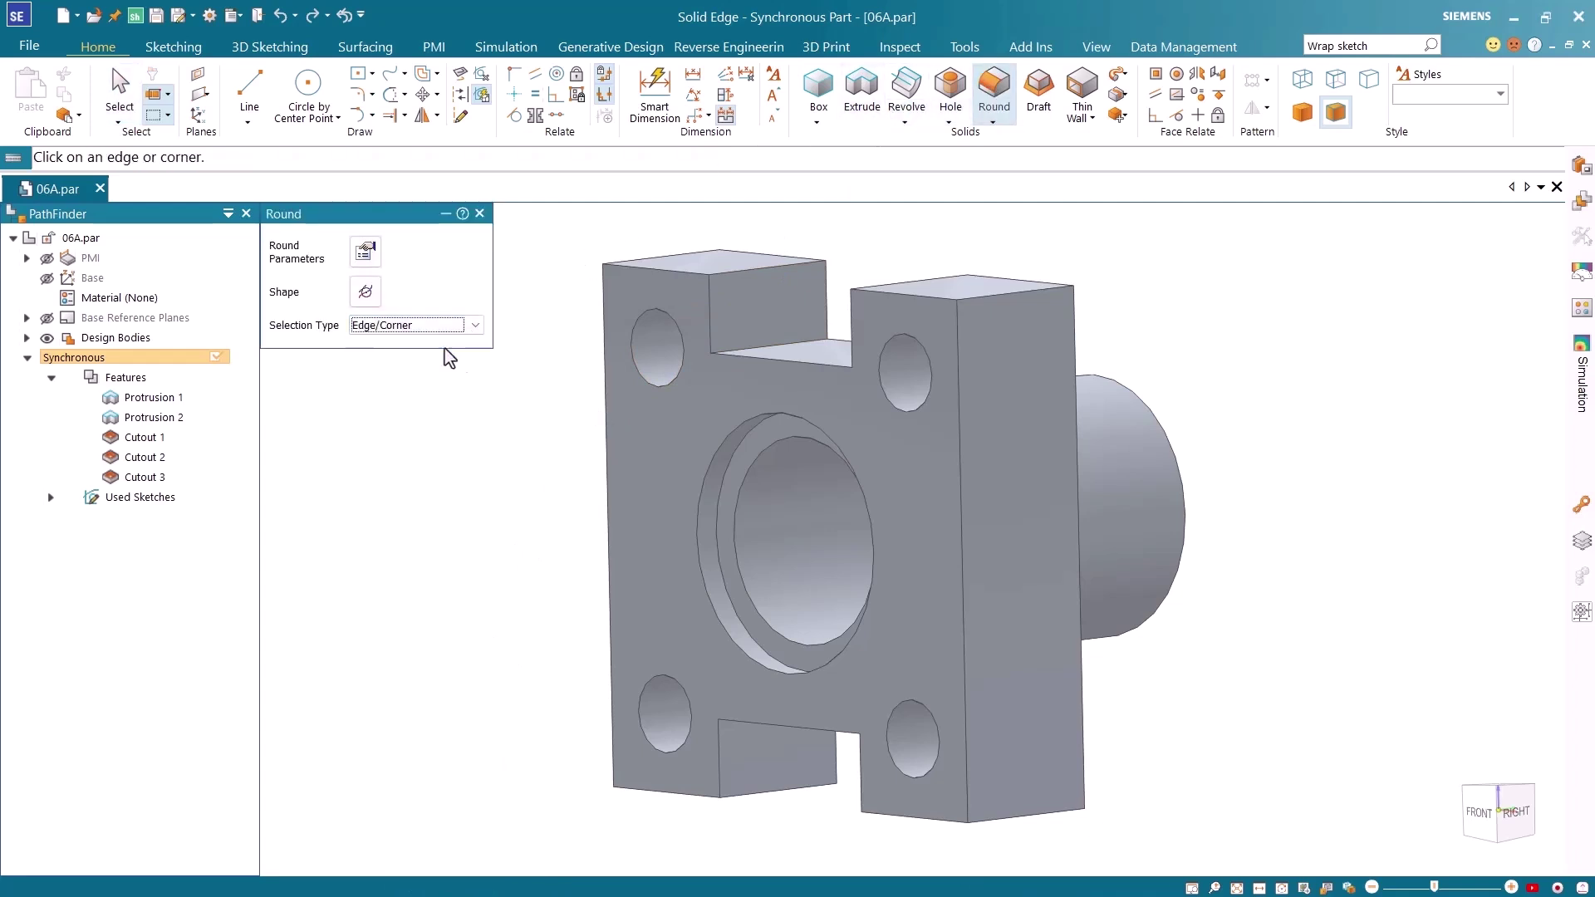
pyautogui.moveTo(463, 369); pyautogui.dragTo(547, 393, button='middle')
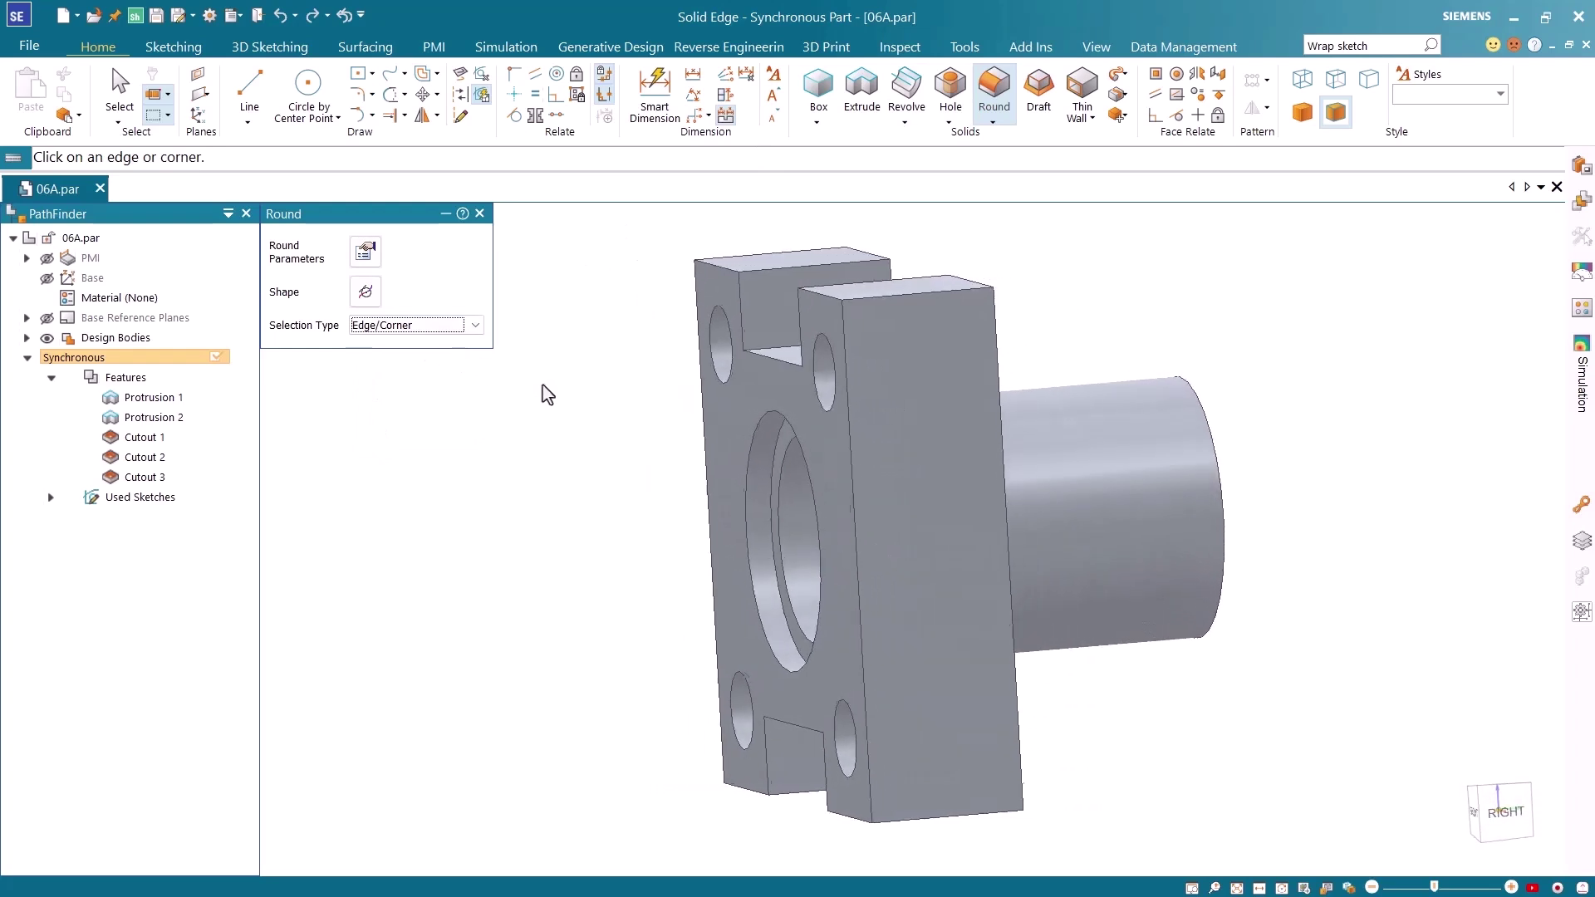
pyautogui.moveTo(670, 219); pyautogui.dragTo(918, 861)
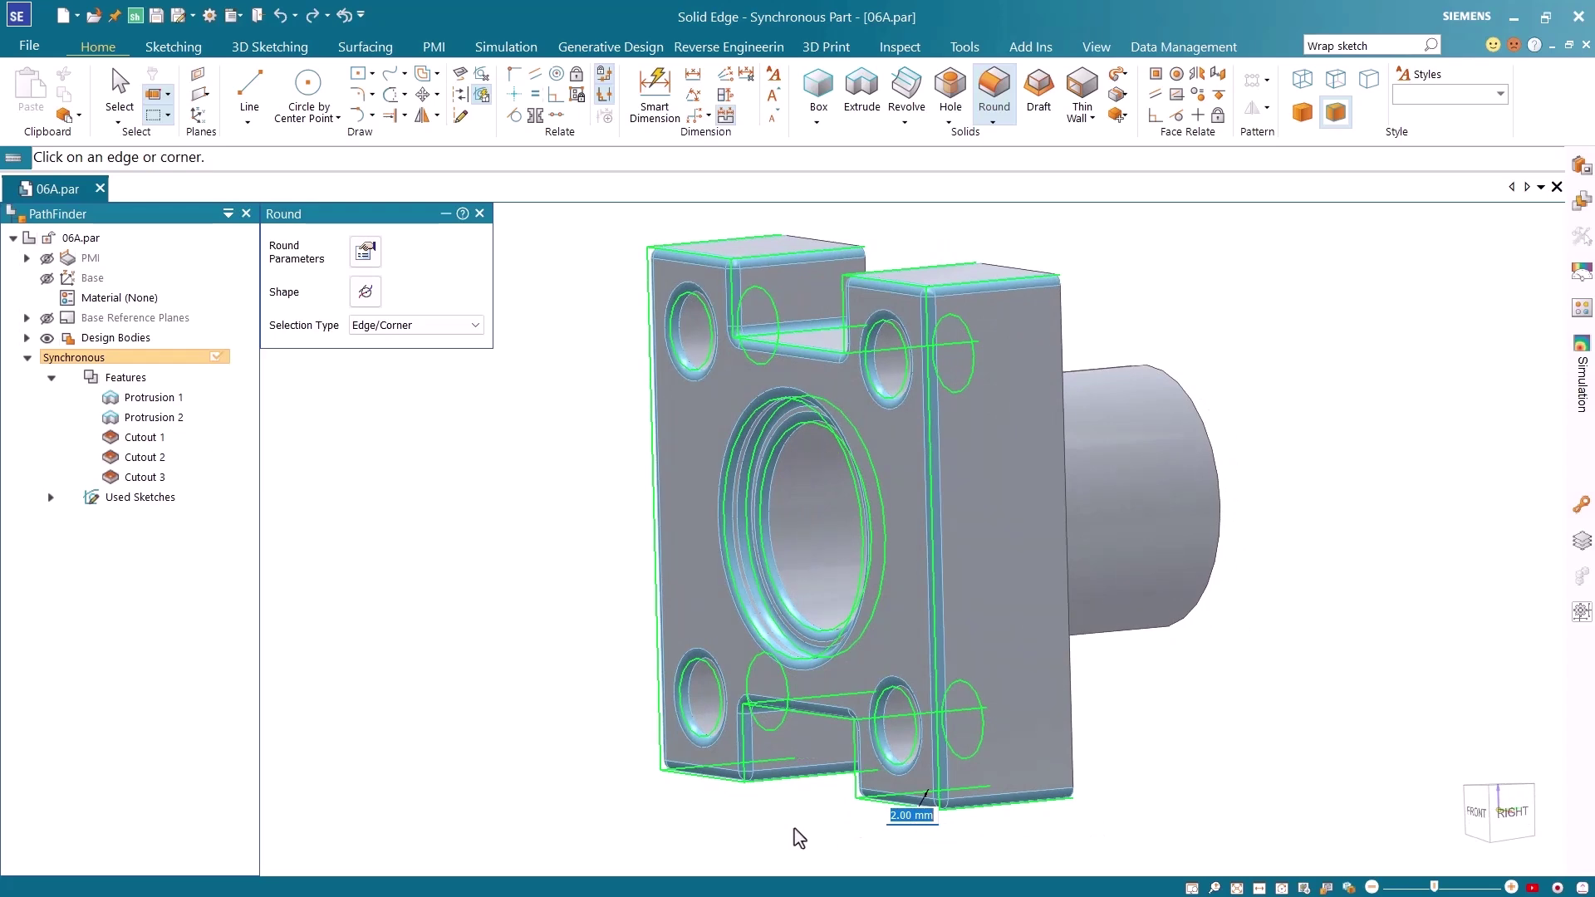
pyautogui.press('Return')
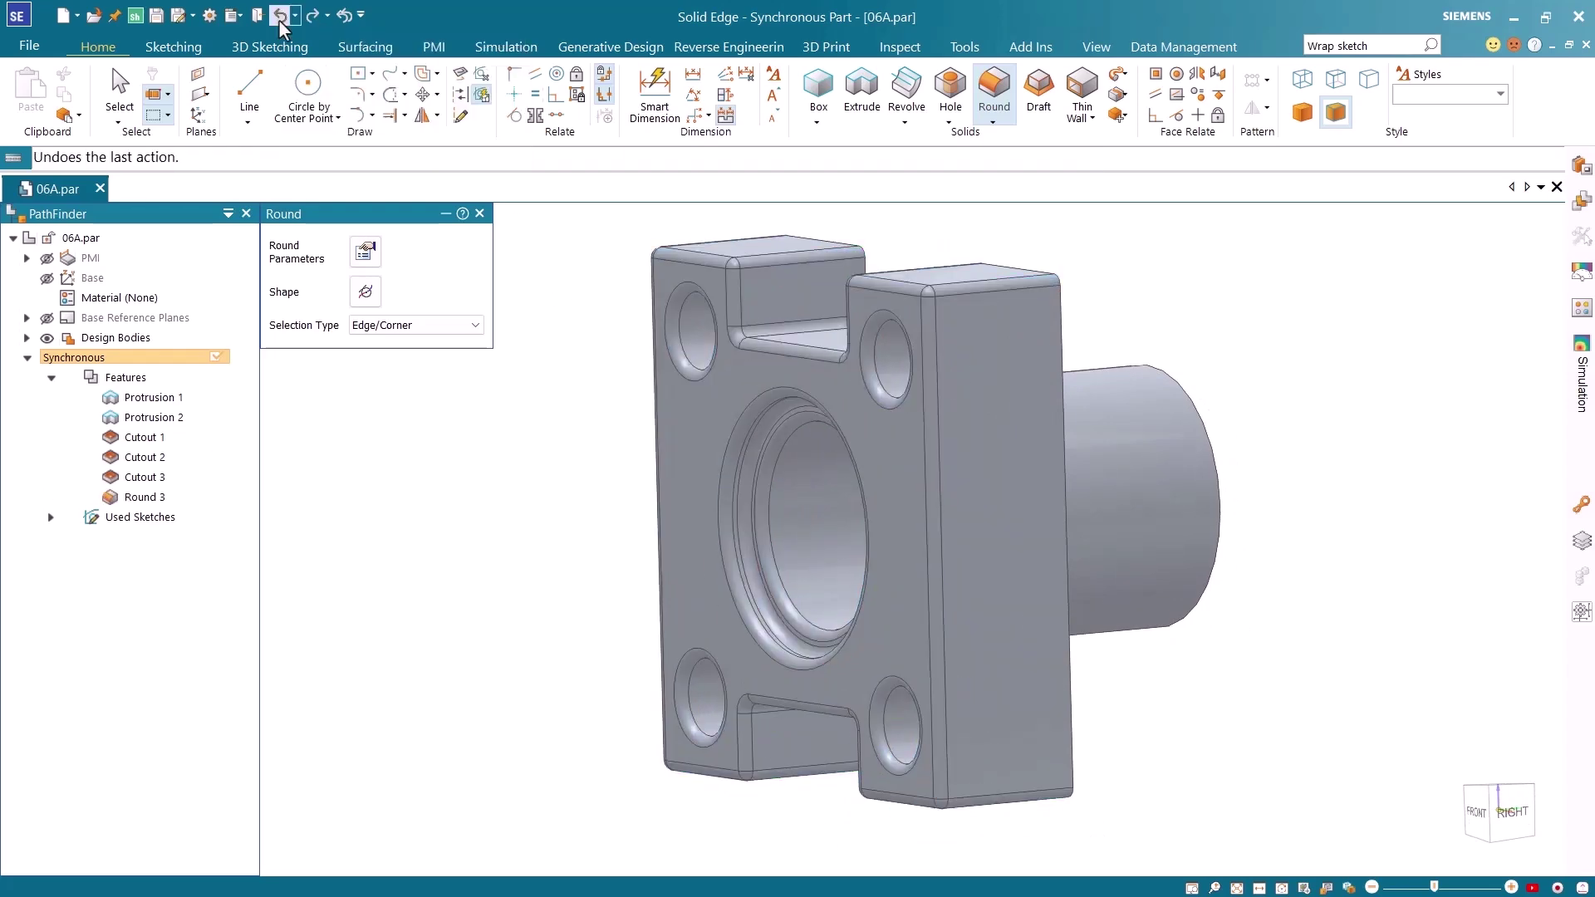
pyautogui.click(281, 16)
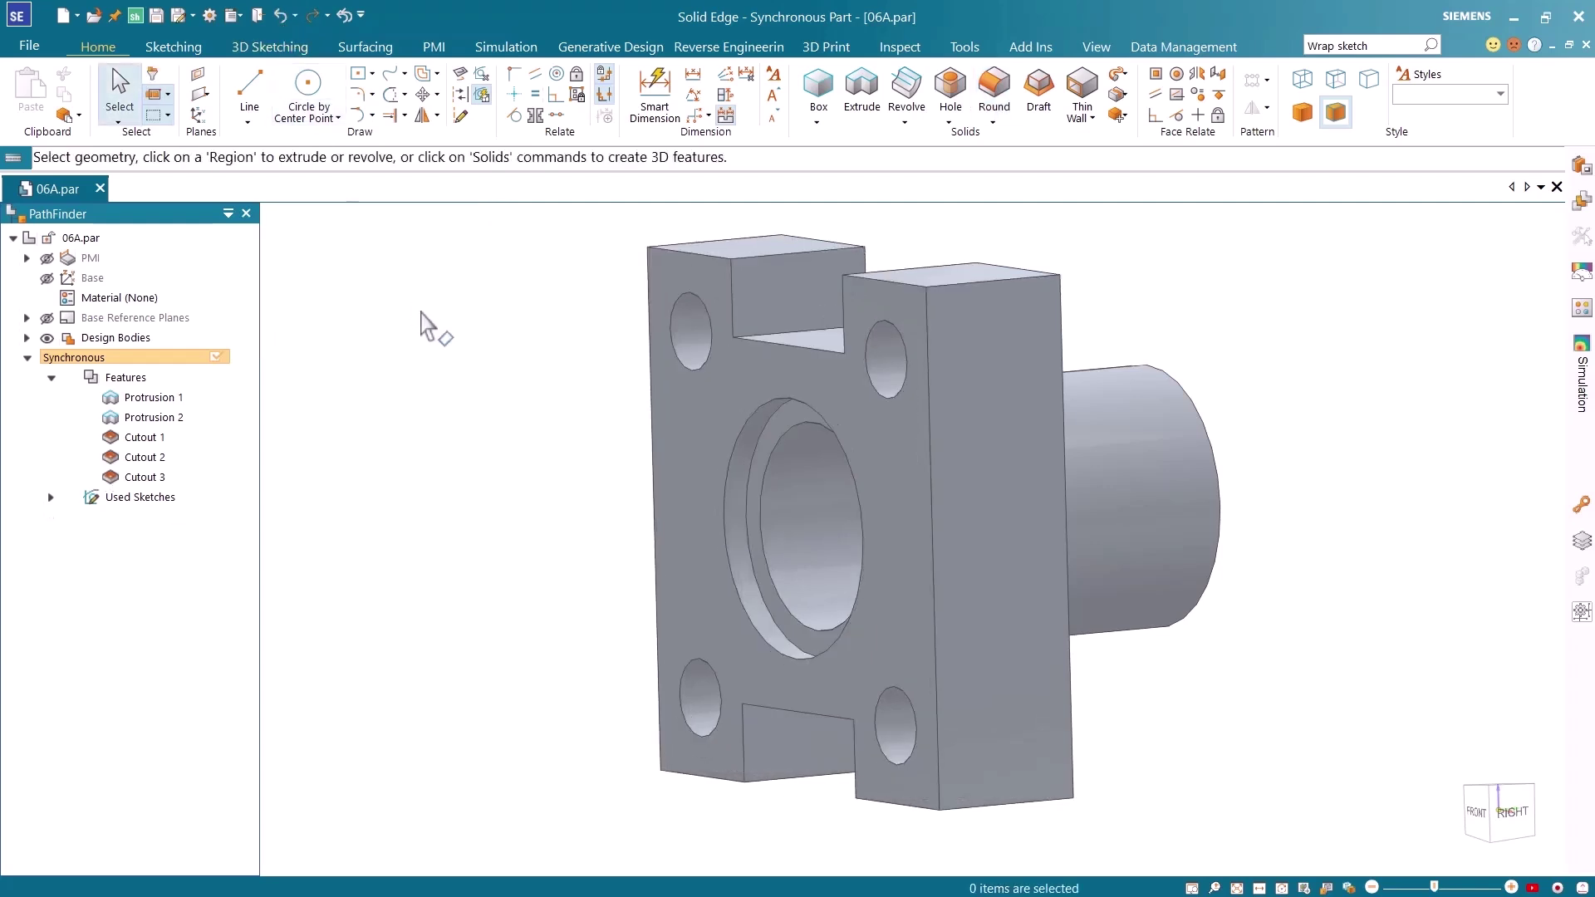
pyautogui.click(994, 94)
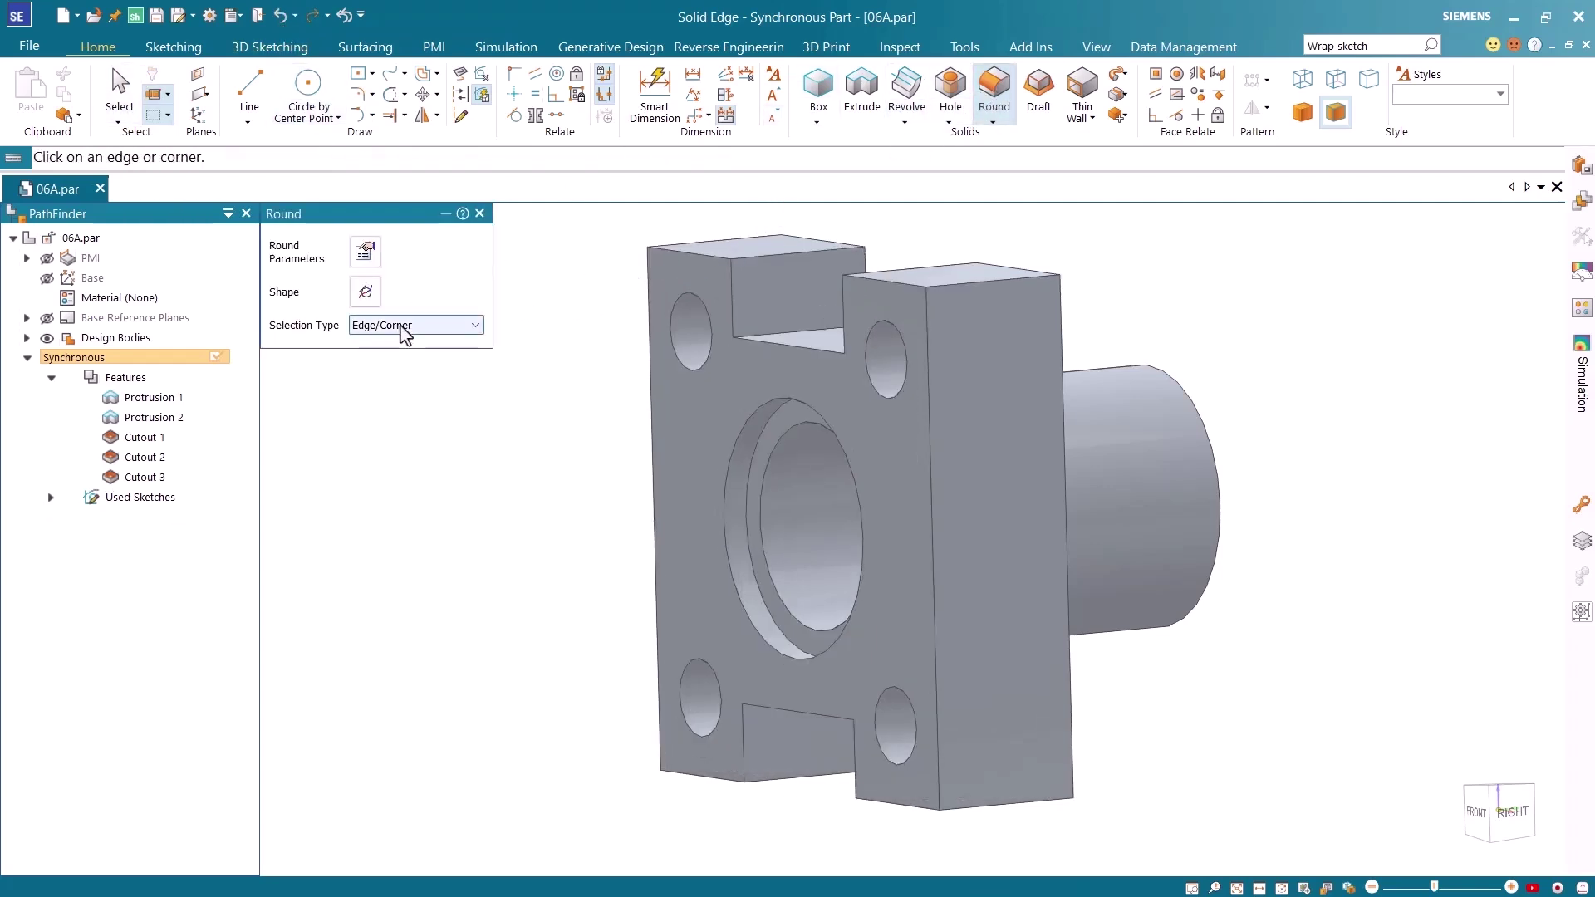
pyautogui.click(405, 326)
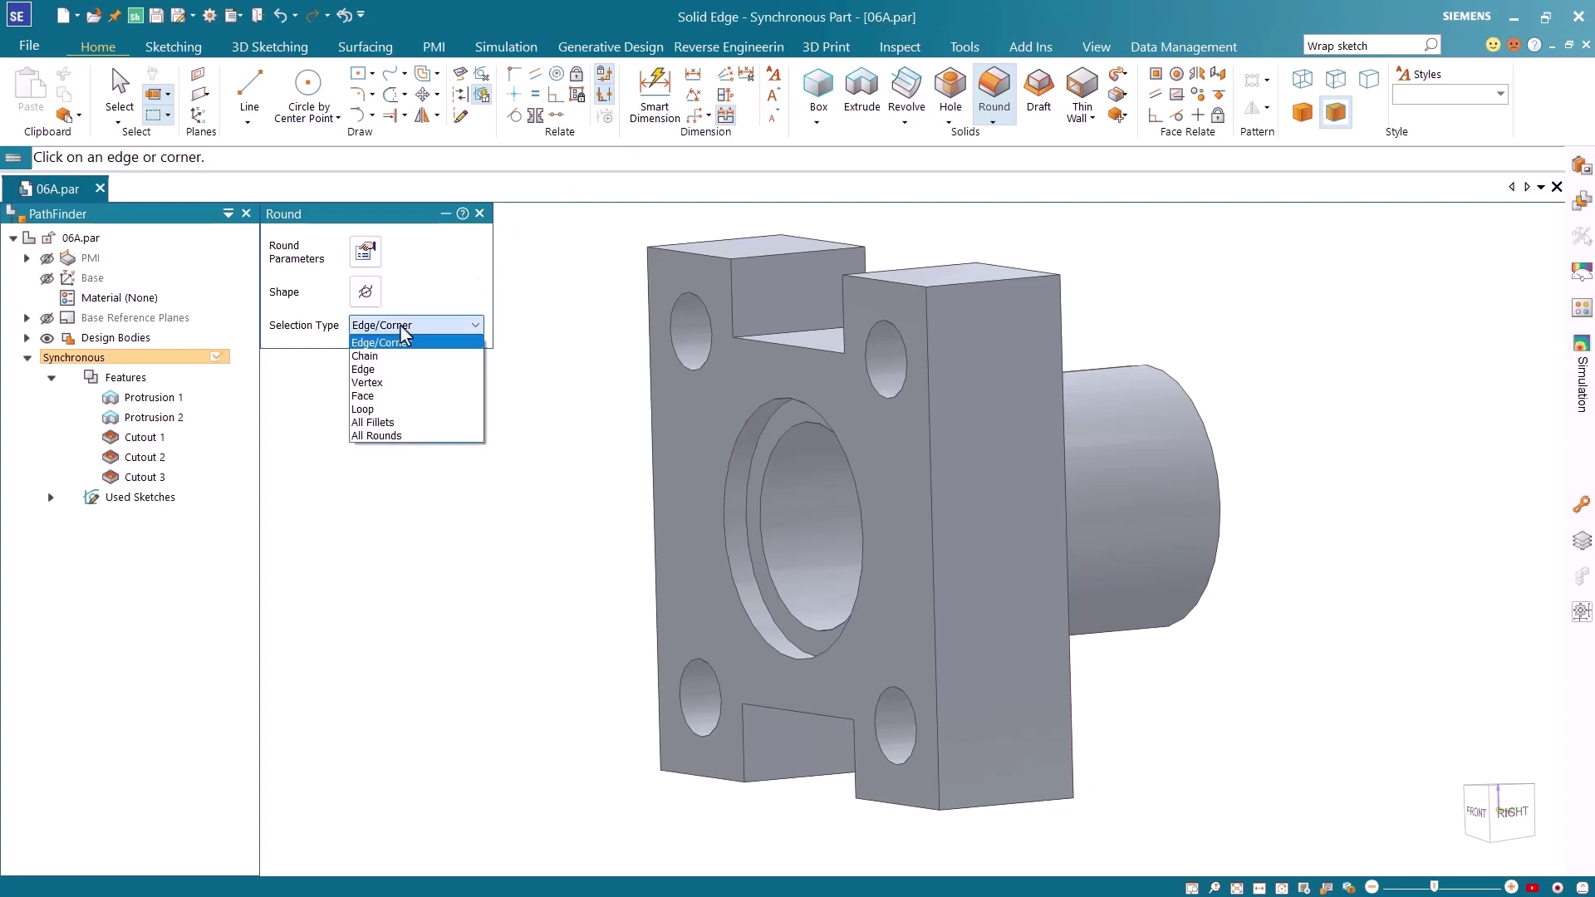
pyautogui.click(387, 370)
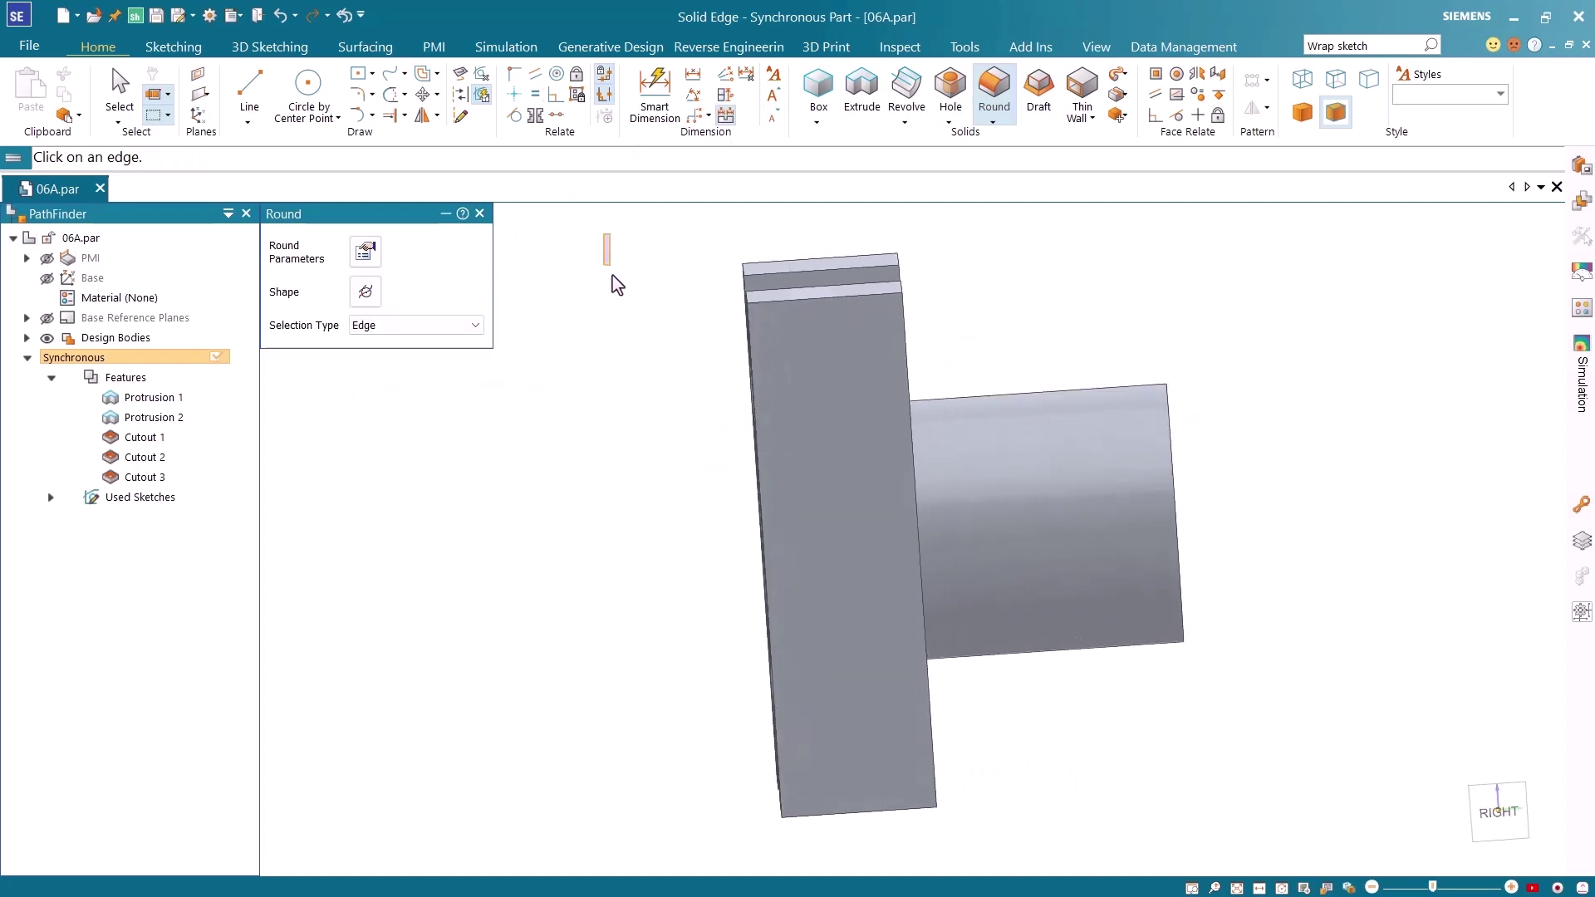
pyautogui.moveTo(619, 296); pyautogui.dragTo(857, 853)
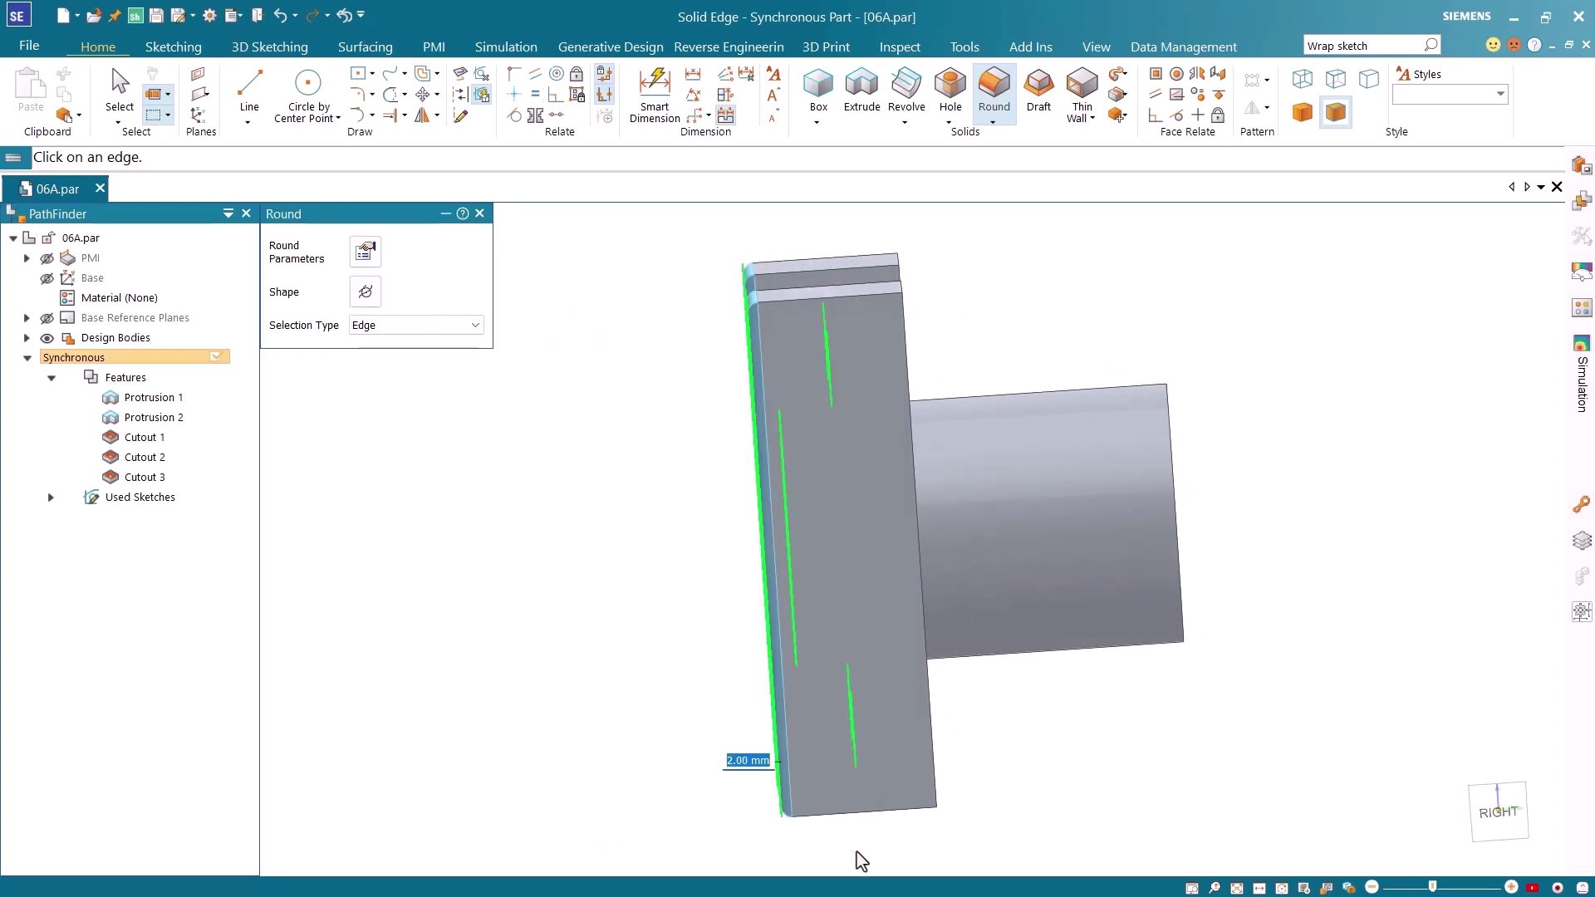
pyautogui.moveTo(861, 862); pyautogui.dragTo(1040, 833, button='middle')
pyautogui.press('Return')
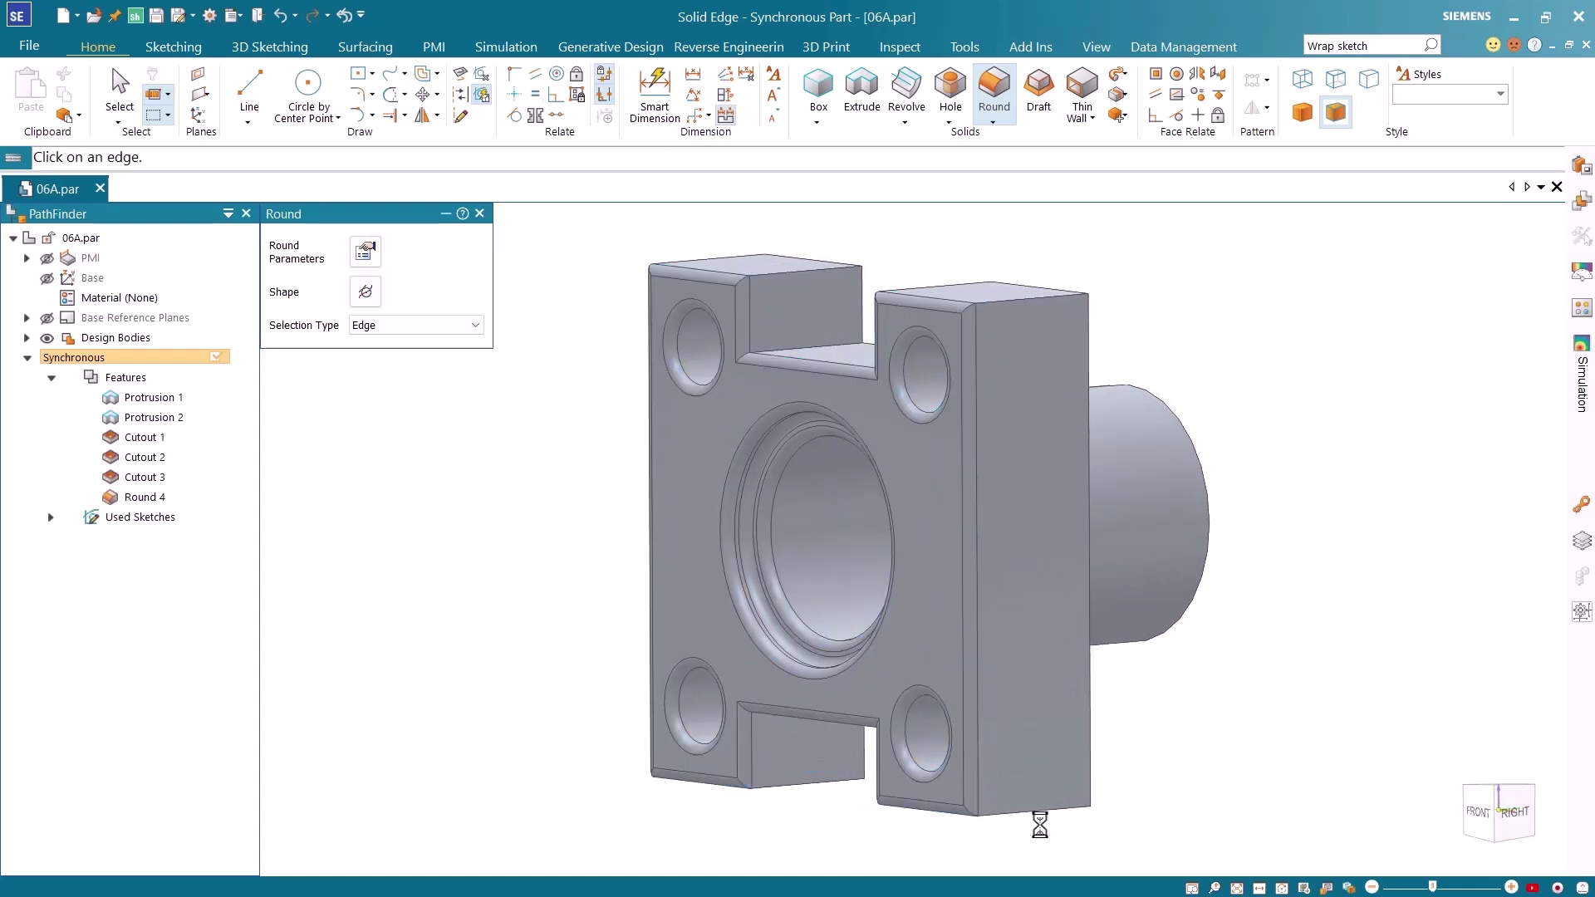
pyautogui.hotkey('ctrl', 'z')
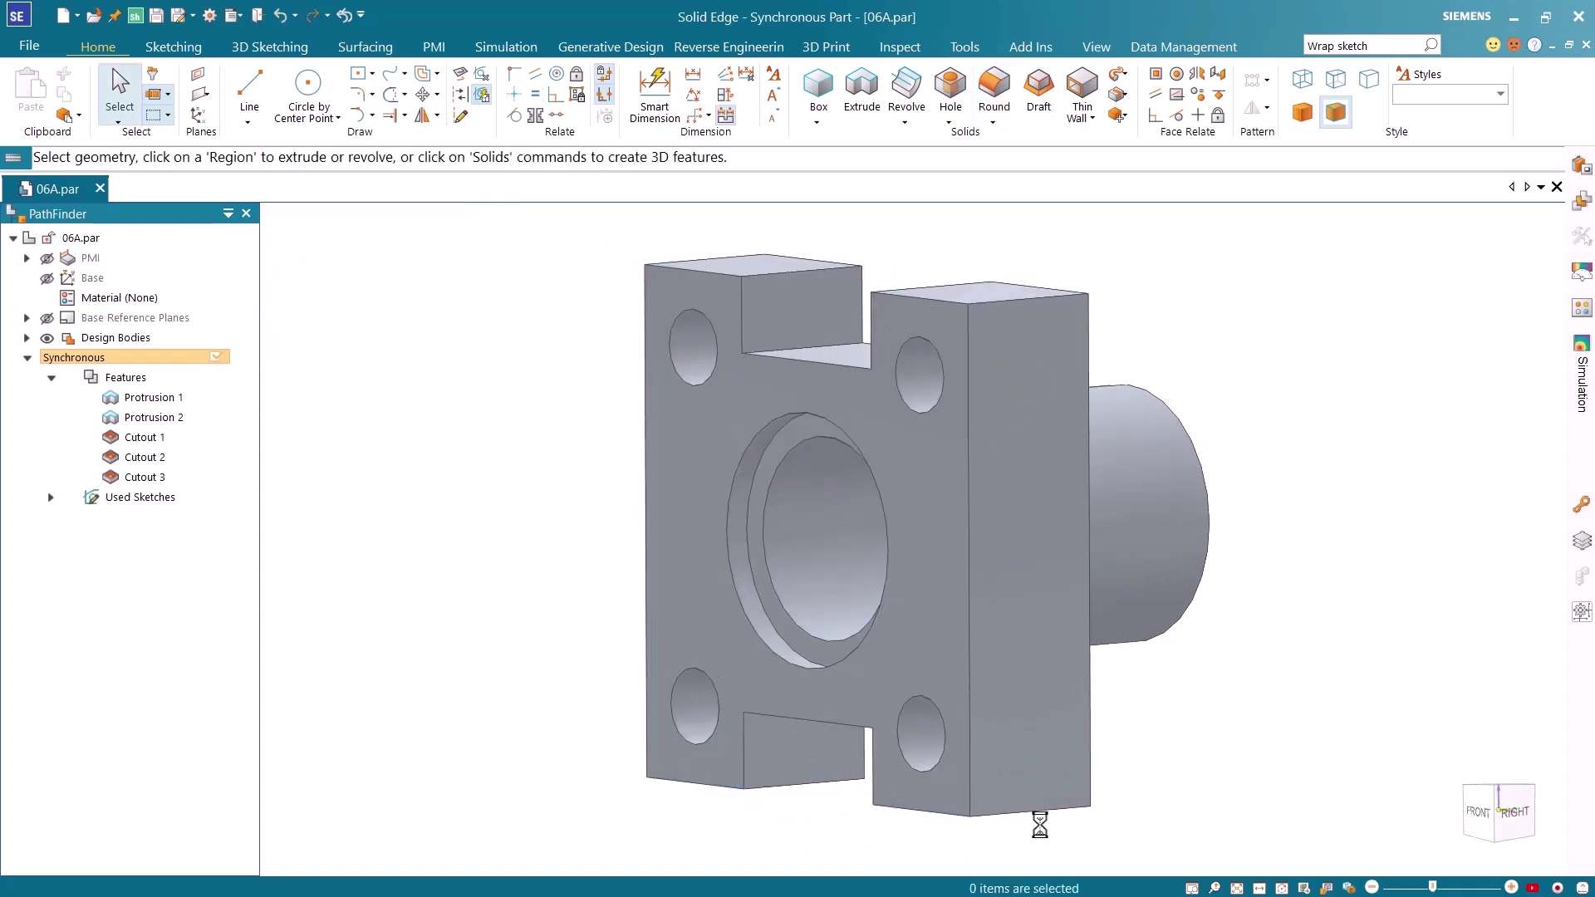
# Round the flange vertices at 2.00 mm, box-selected in Right view, creating Round 5.
pyautogui.click(993, 93)
pyautogui.click(396, 328)
pyautogui.click(395, 392)
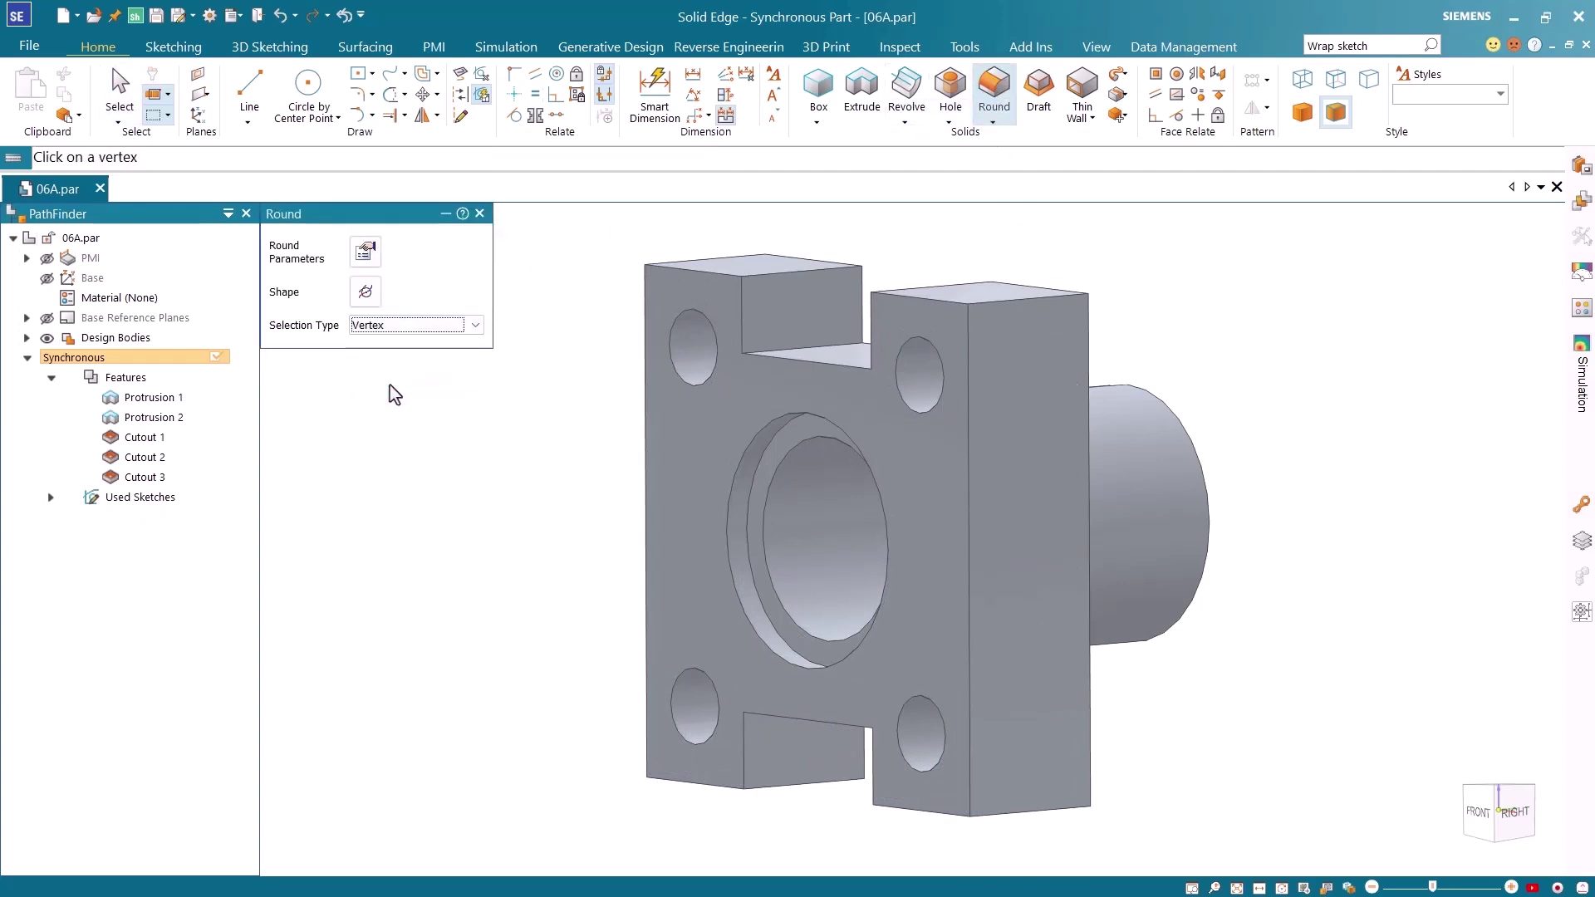
pyautogui.hotkey('ctrl', 'r')
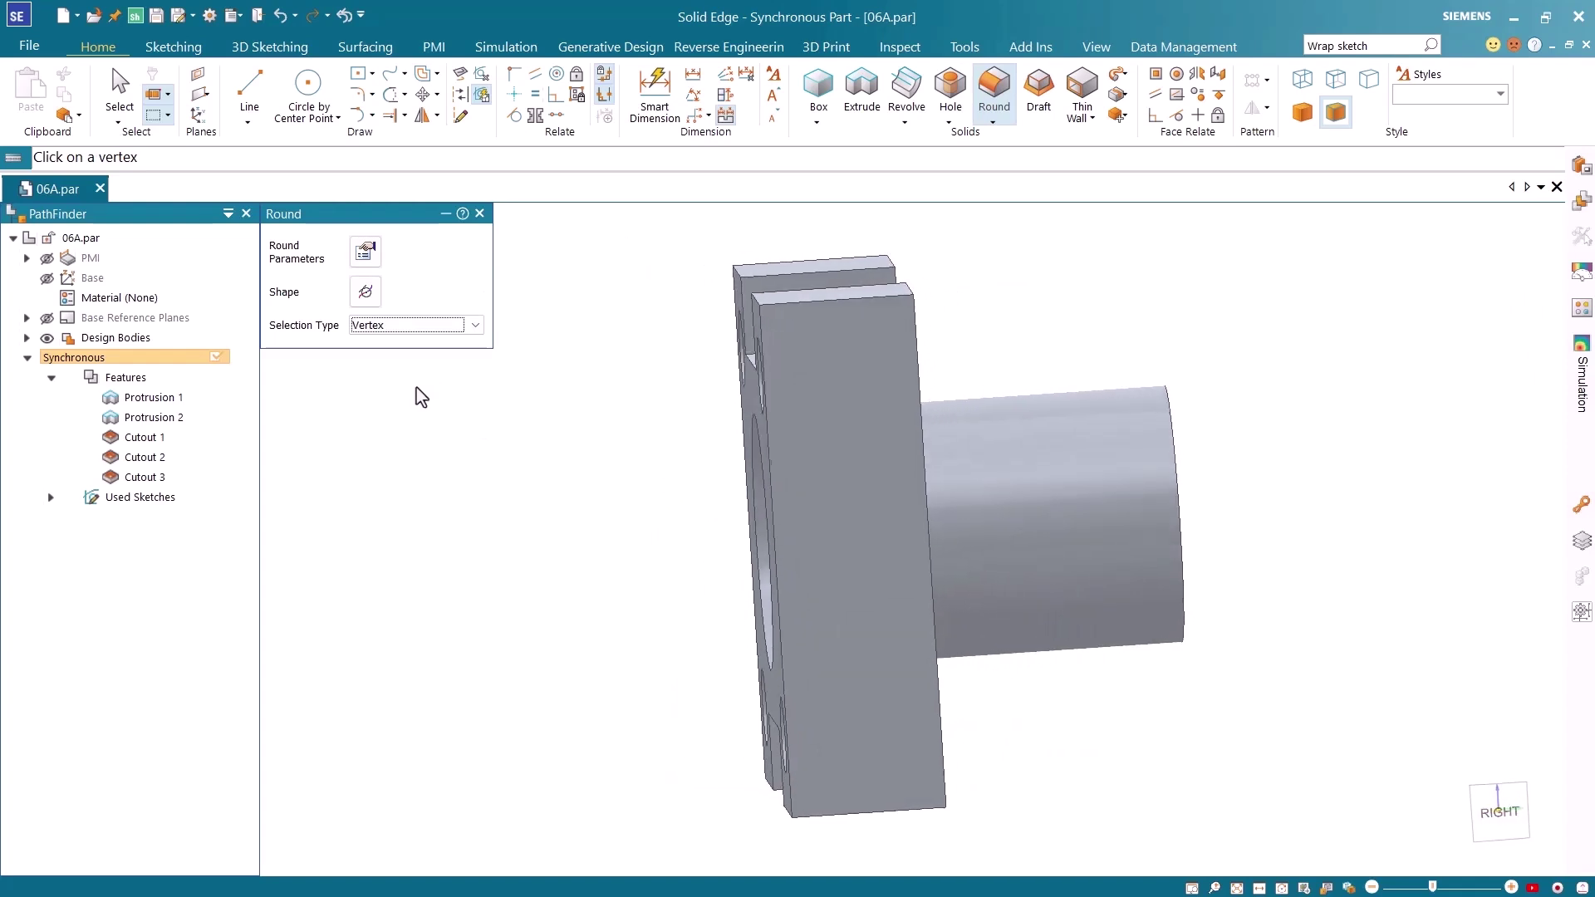
pyautogui.moveTo(664, 244); pyautogui.dragTo(862, 845)
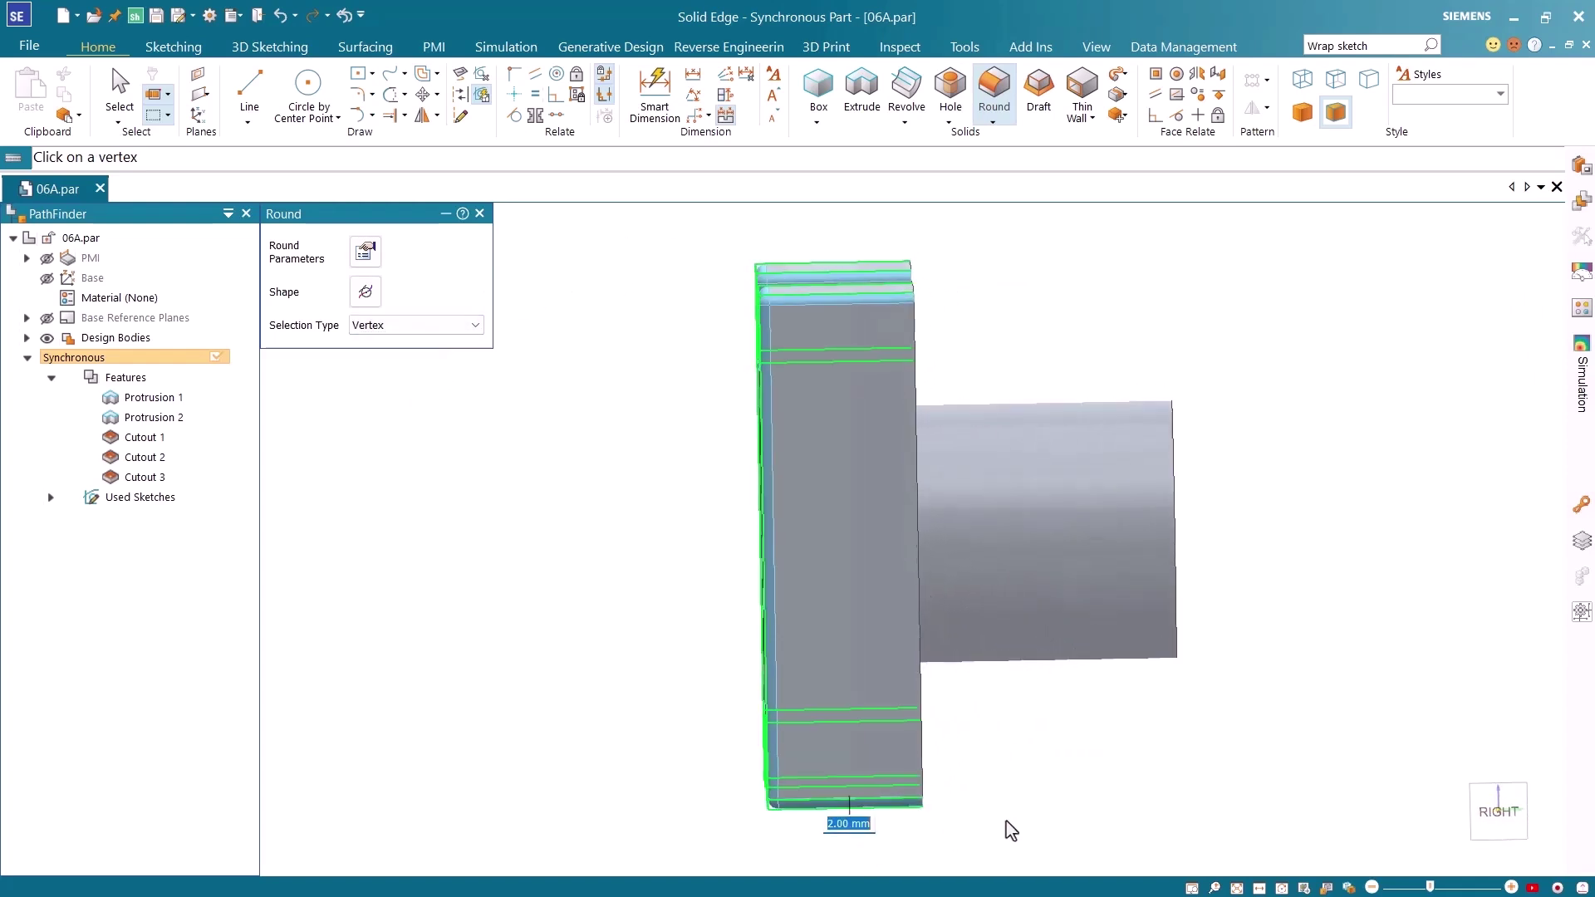
pyautogui.moveTo(1004, 830); pyautogui.dragTo(1185, 826, button='middle')
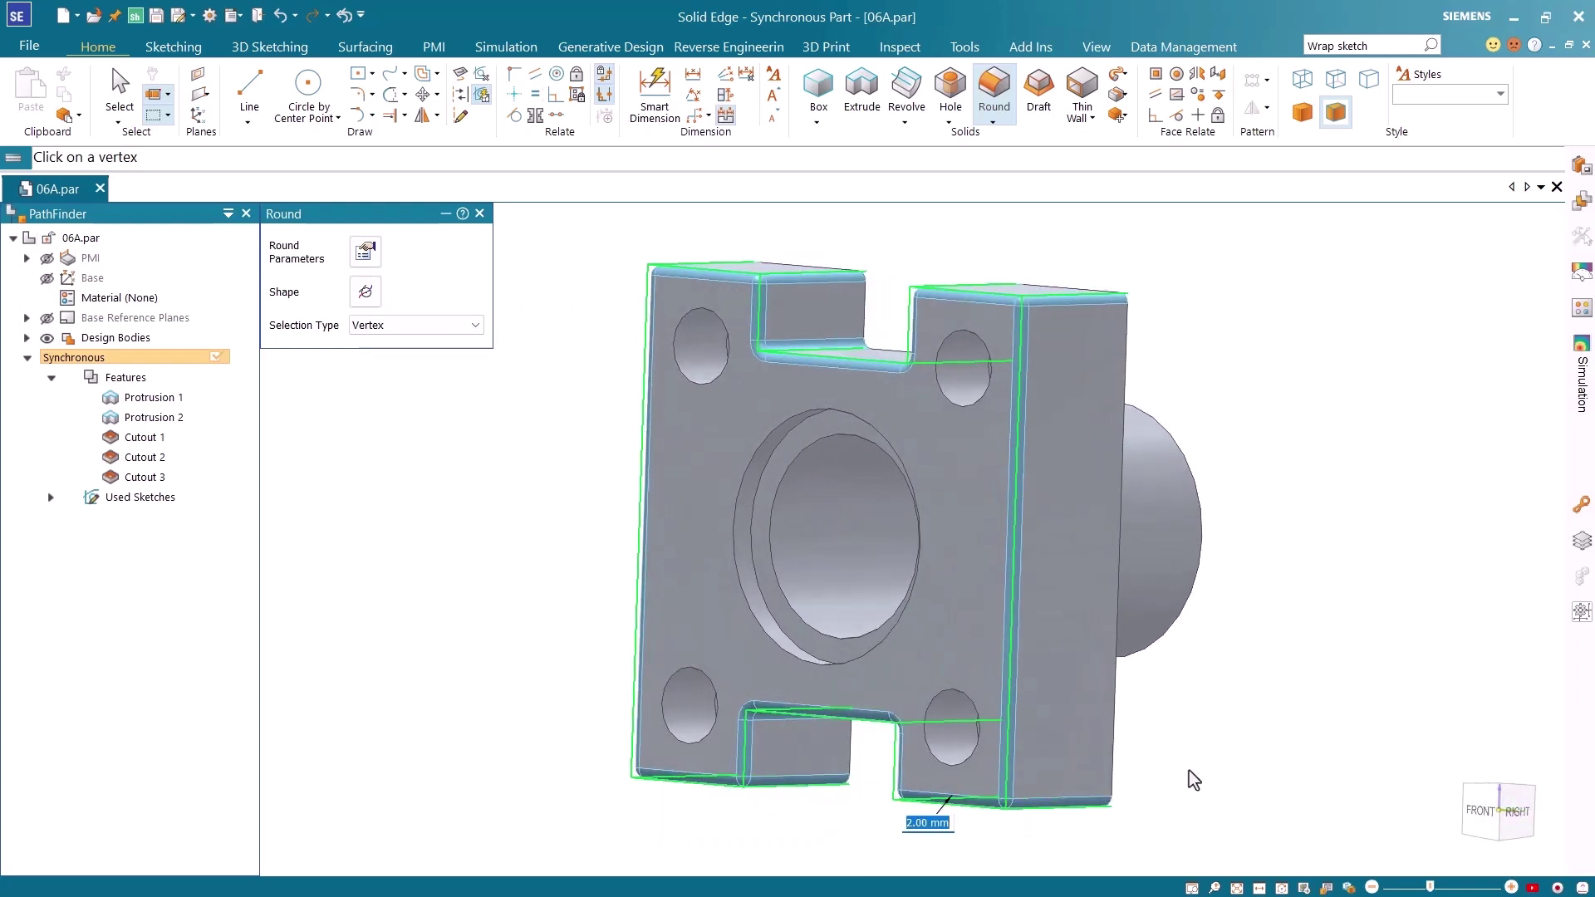
pyautogui.press('Return')
pyautogui.rightClick(1193, 780)
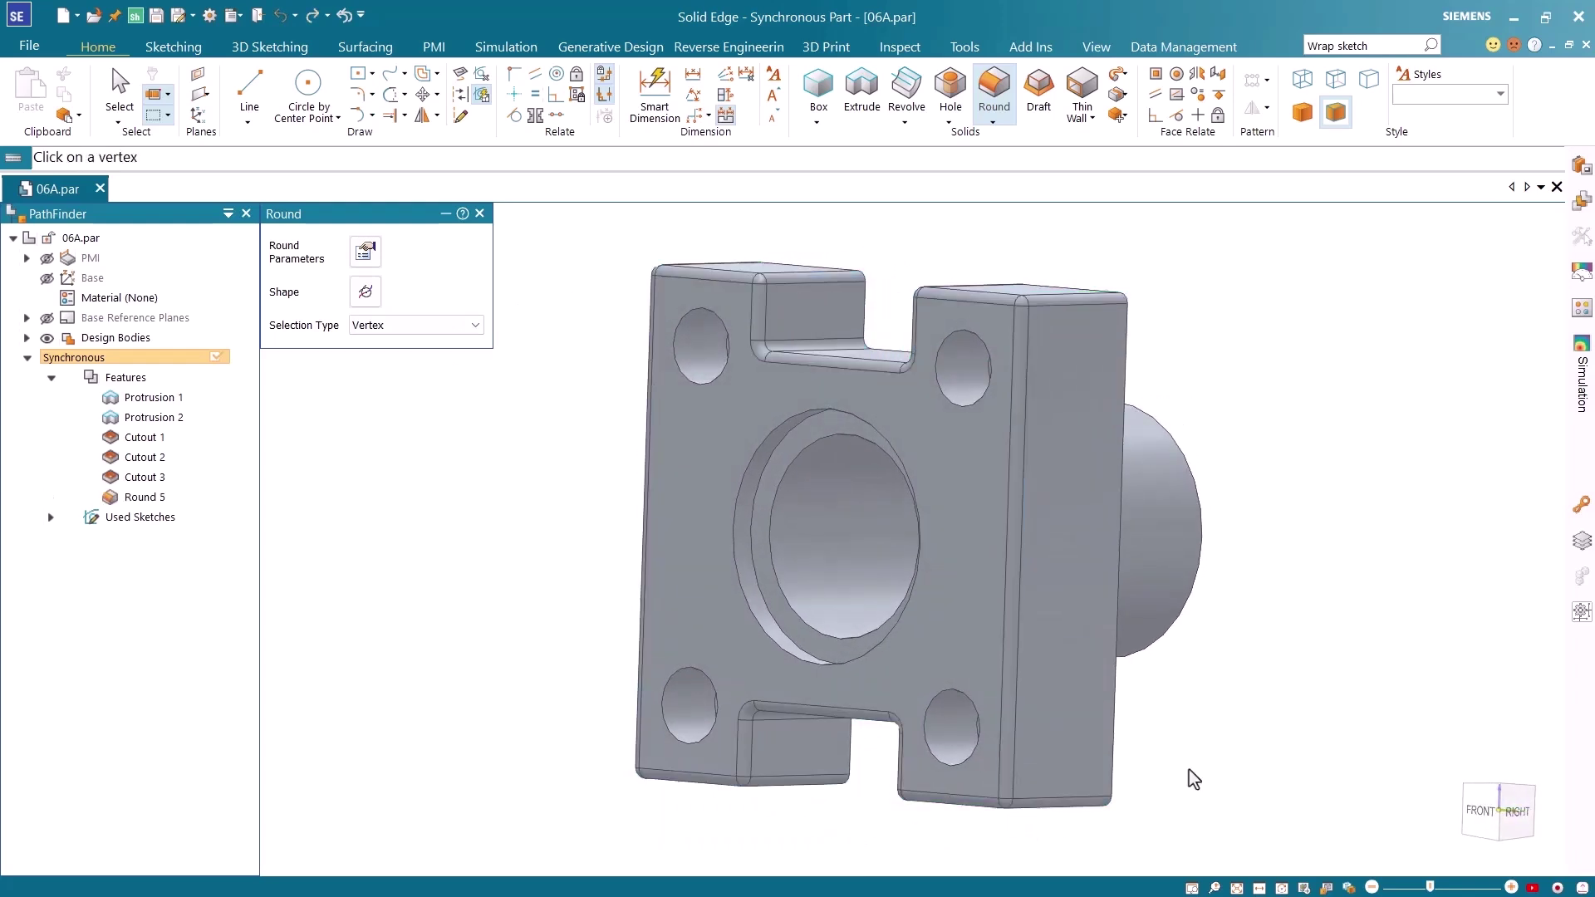
pyautogui.press('Escape')
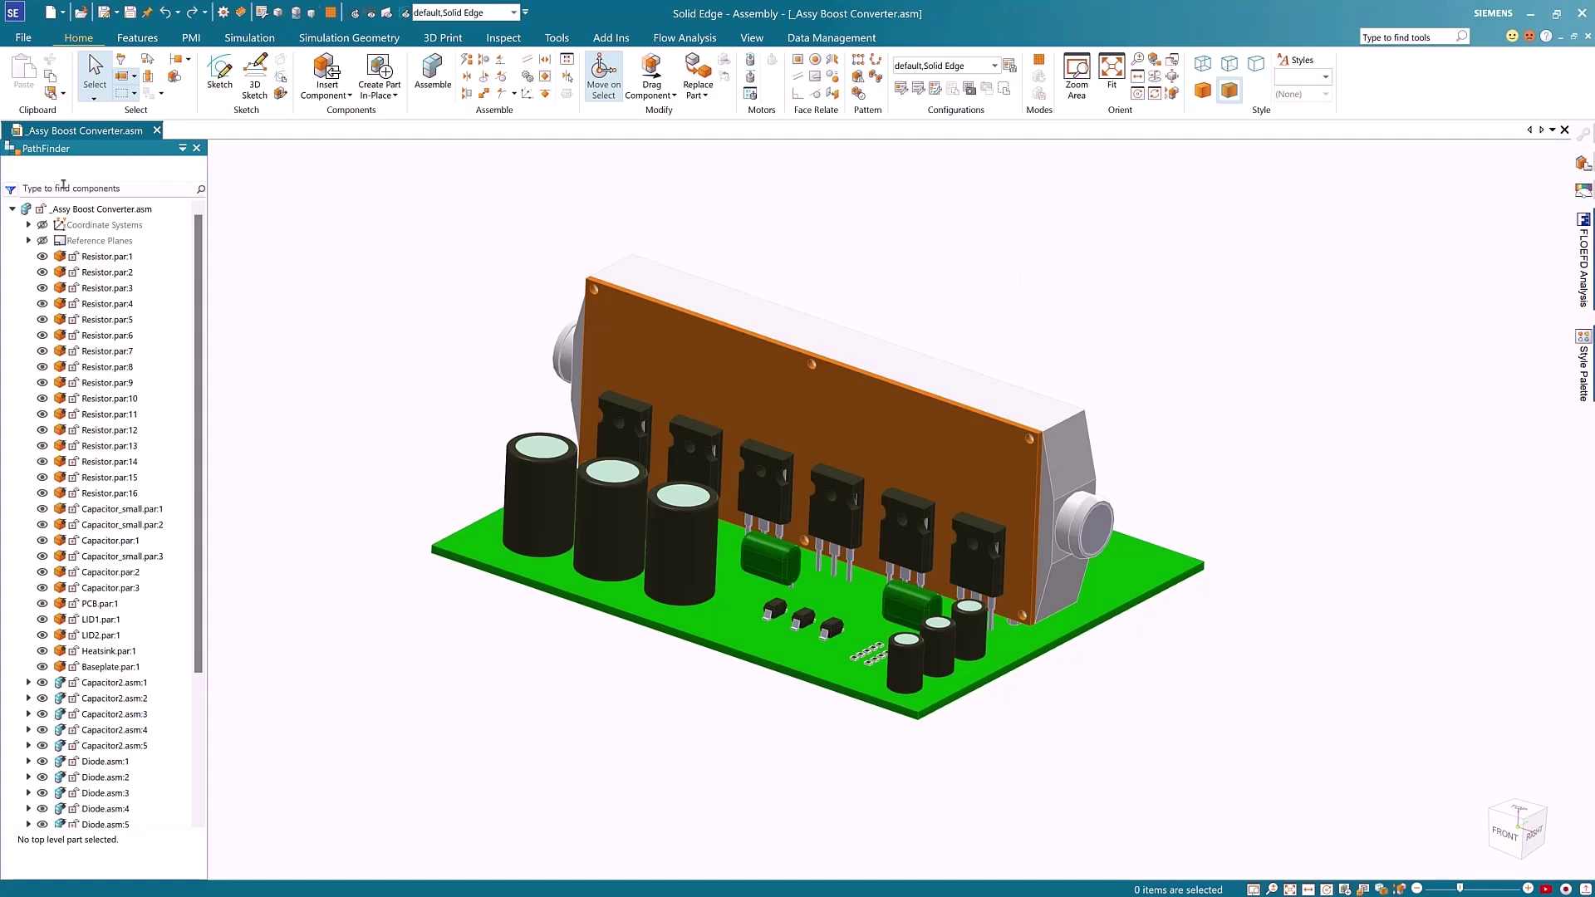
# Search PathFinder for 'resistor' to select all 16 resistors, filter to them, then clear the search.
pyautogui.click(90, 187)
pyautogui.write('resistor')
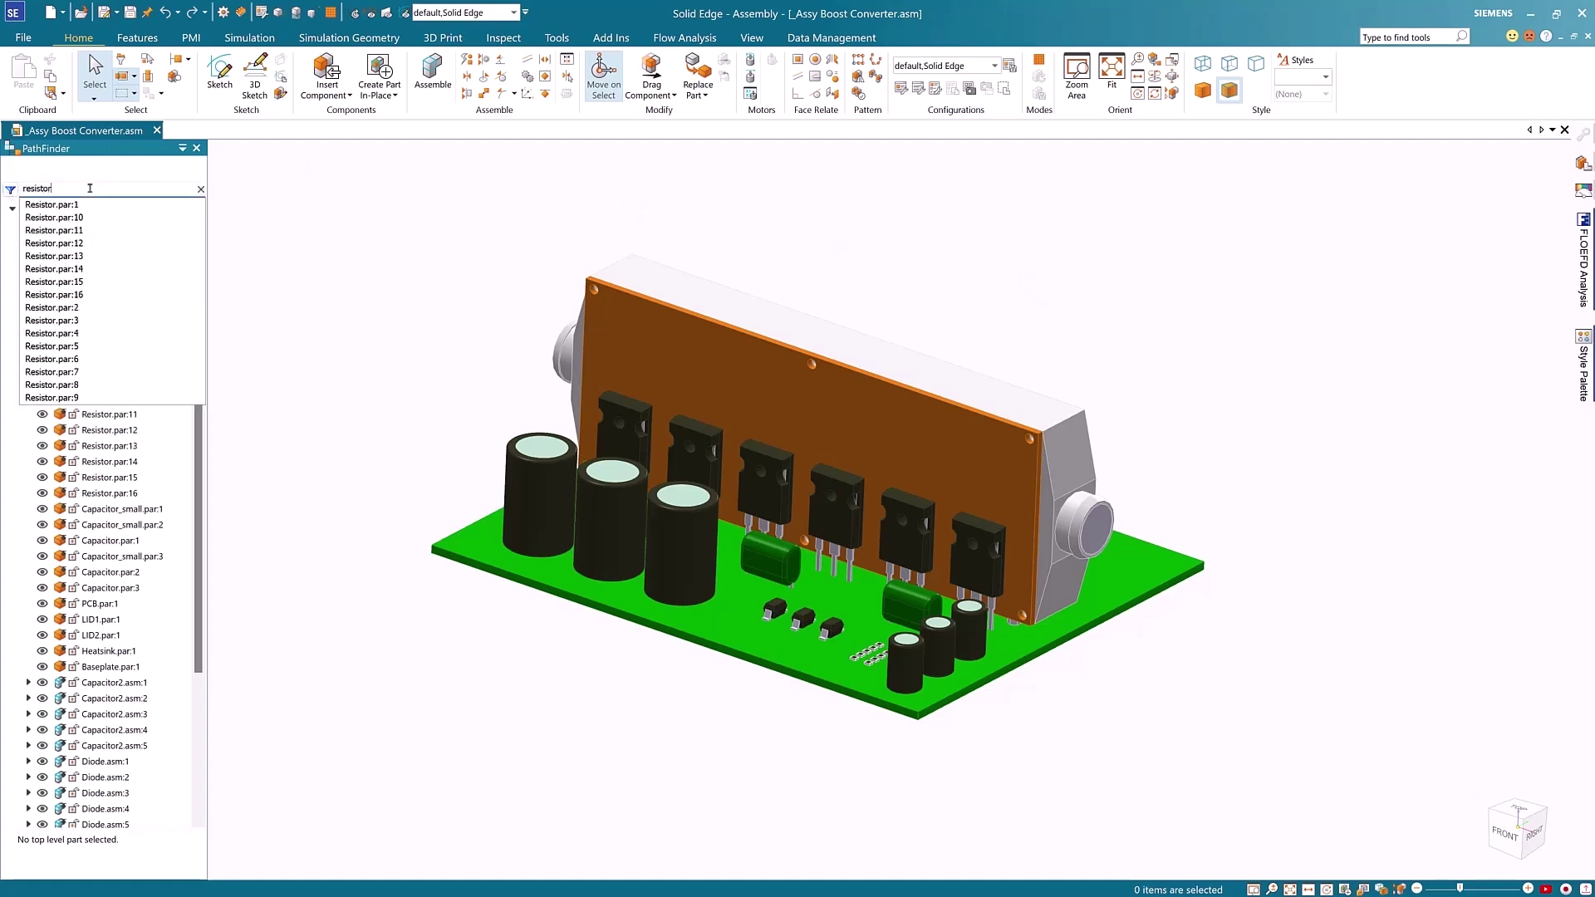
pyautogui.press('Return')
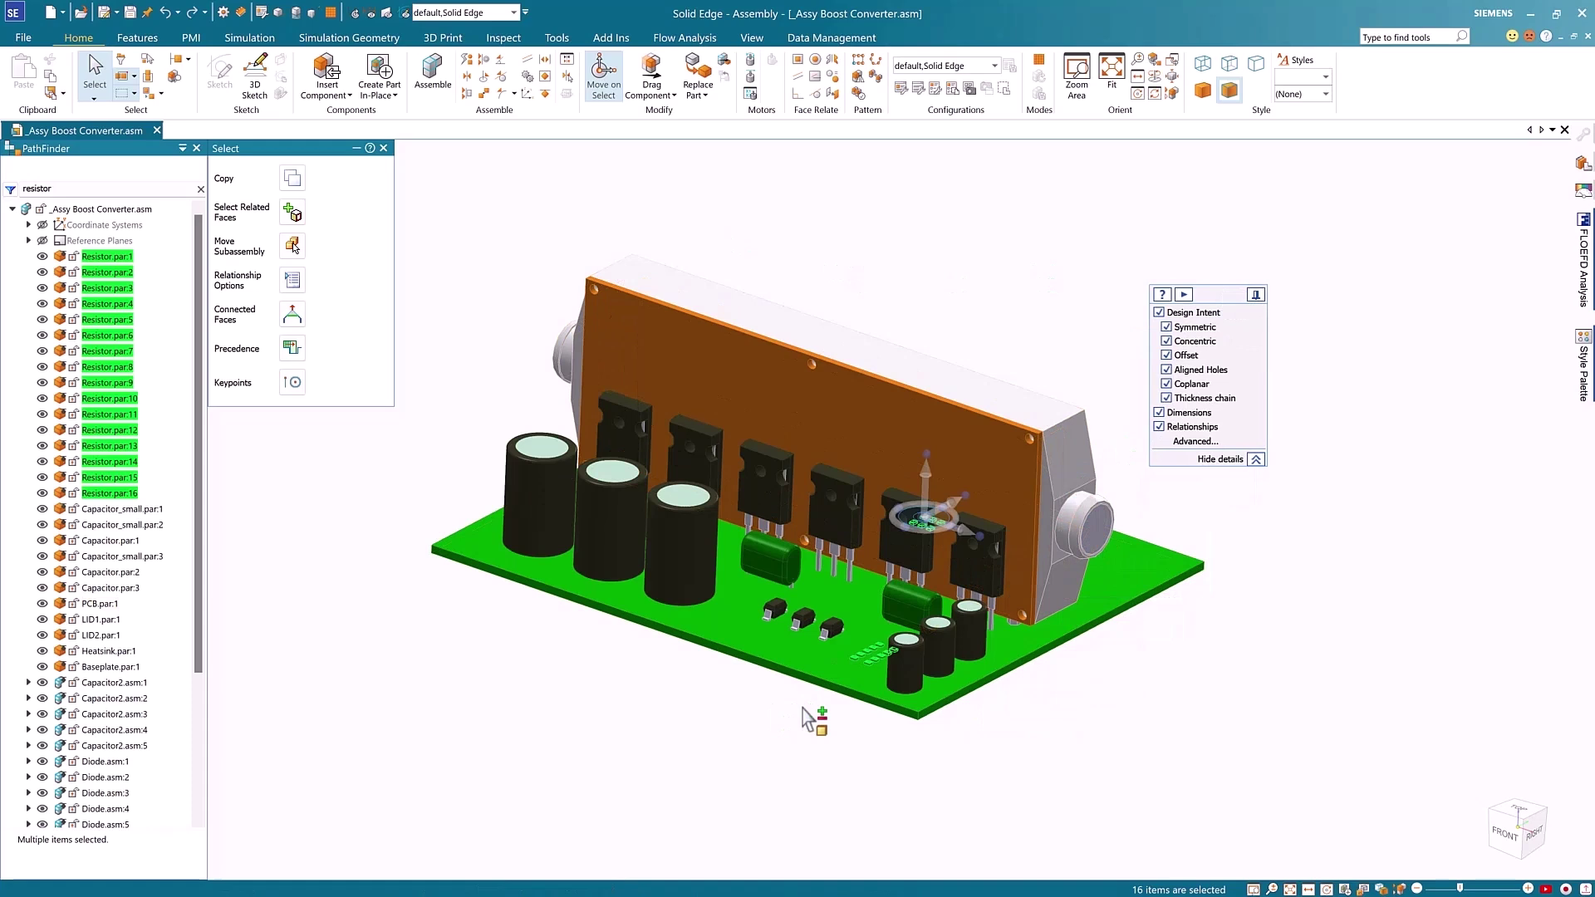
pyautogui.click(10, 192)
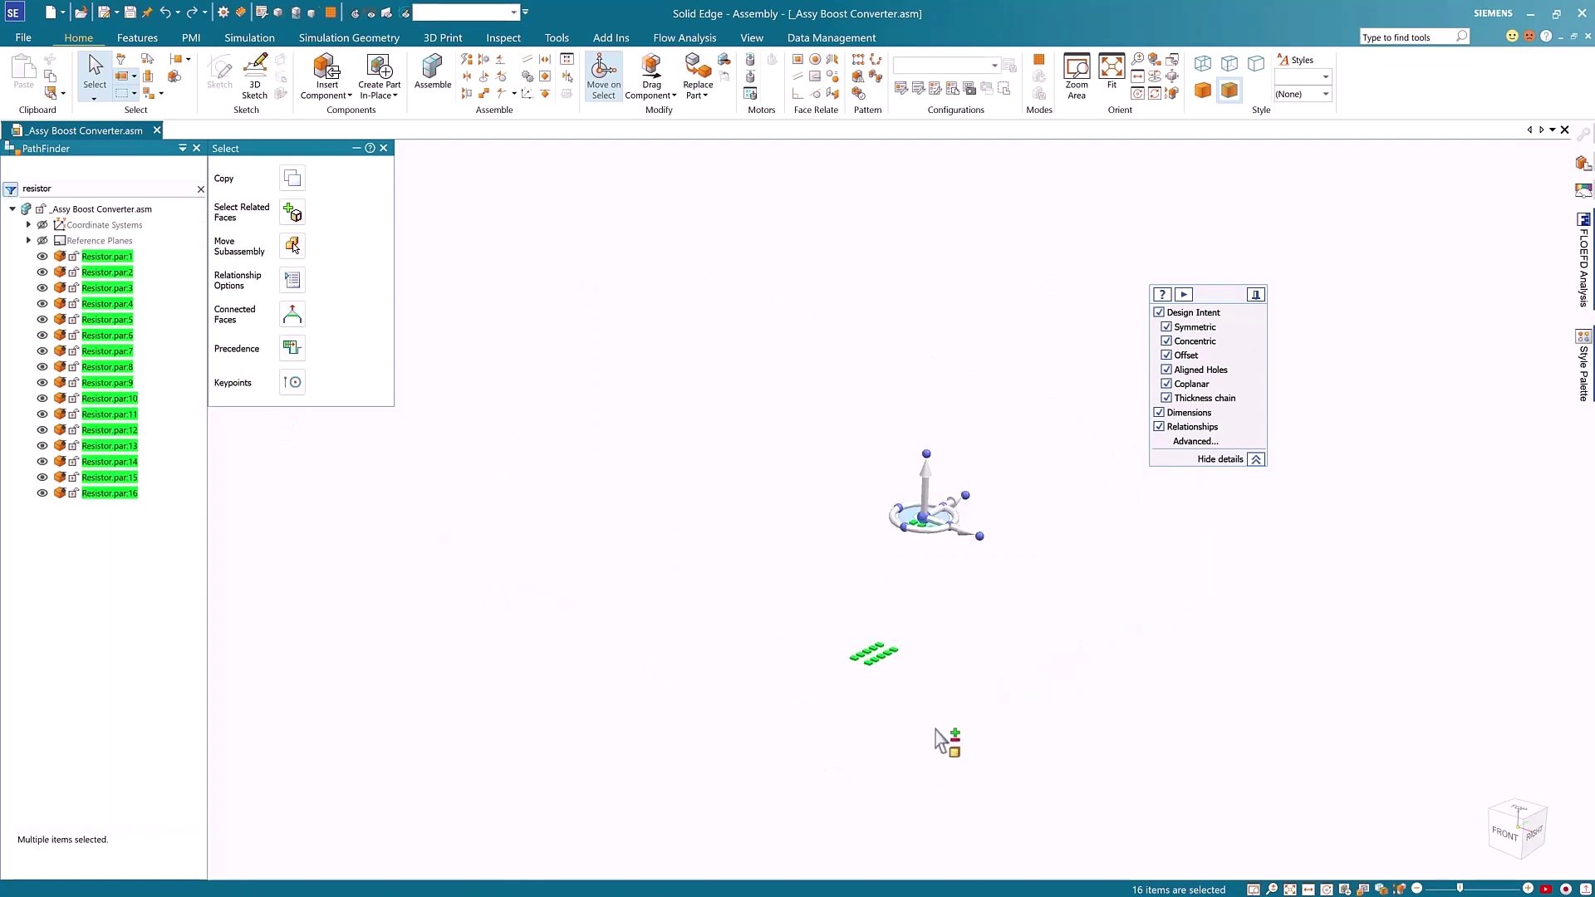
pyautogui.scroll(3, 937, 741)
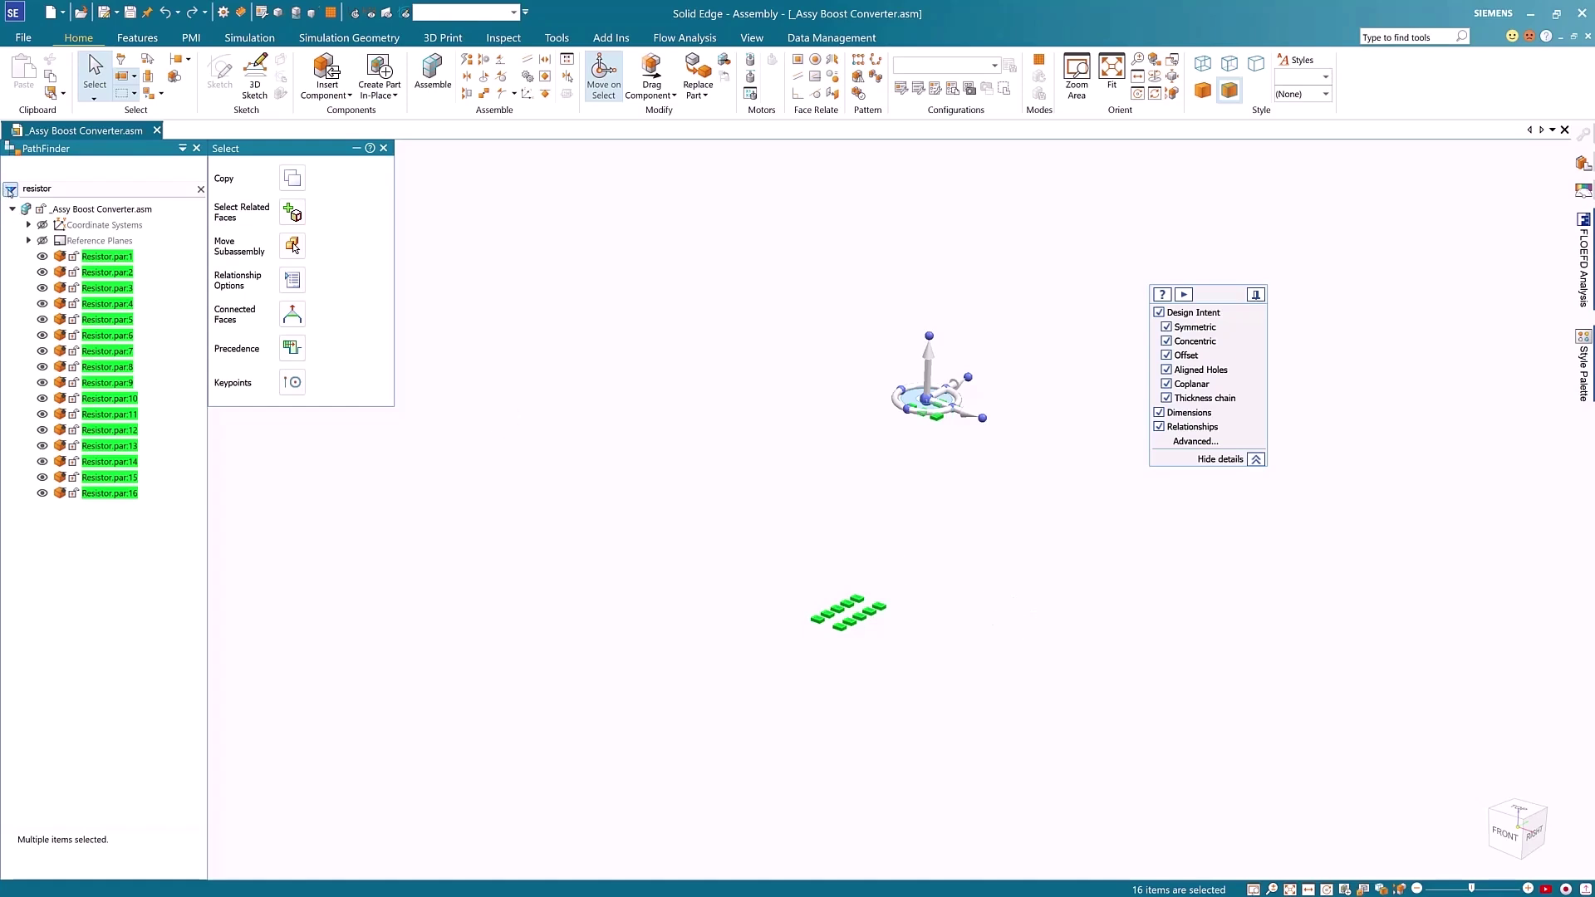
pyautogui.click(10, 190)
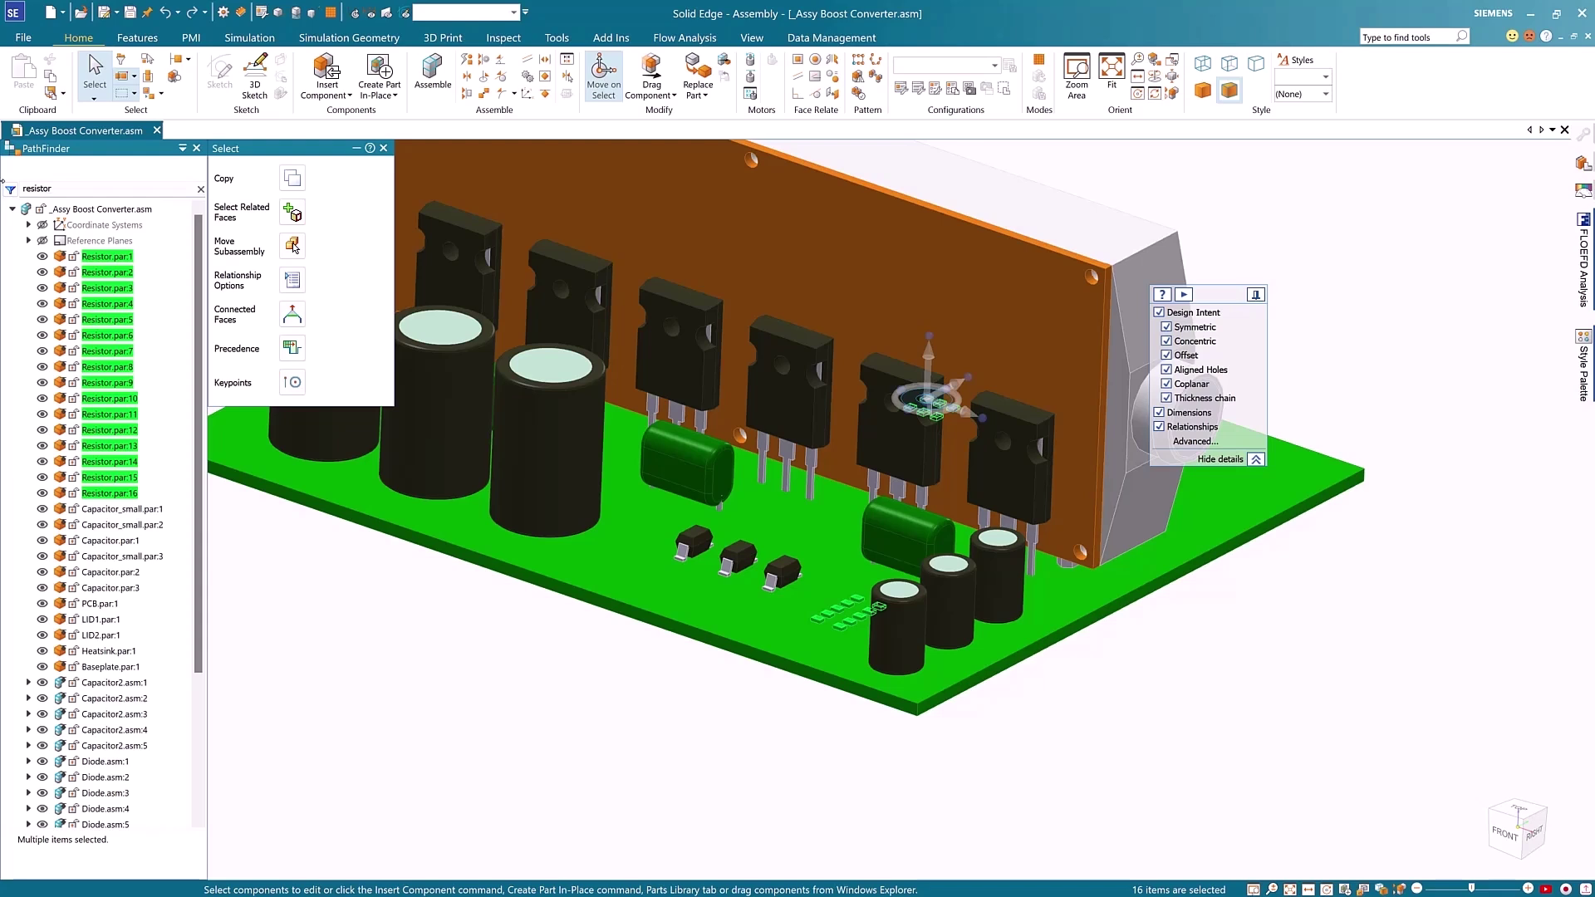
pyautogui.click(200, 189)
# Search 'capa' to select the capacitors, briefly filter to them, then clear the search.
pyautogui.click(73, 187)
pyautogui.write('capac')
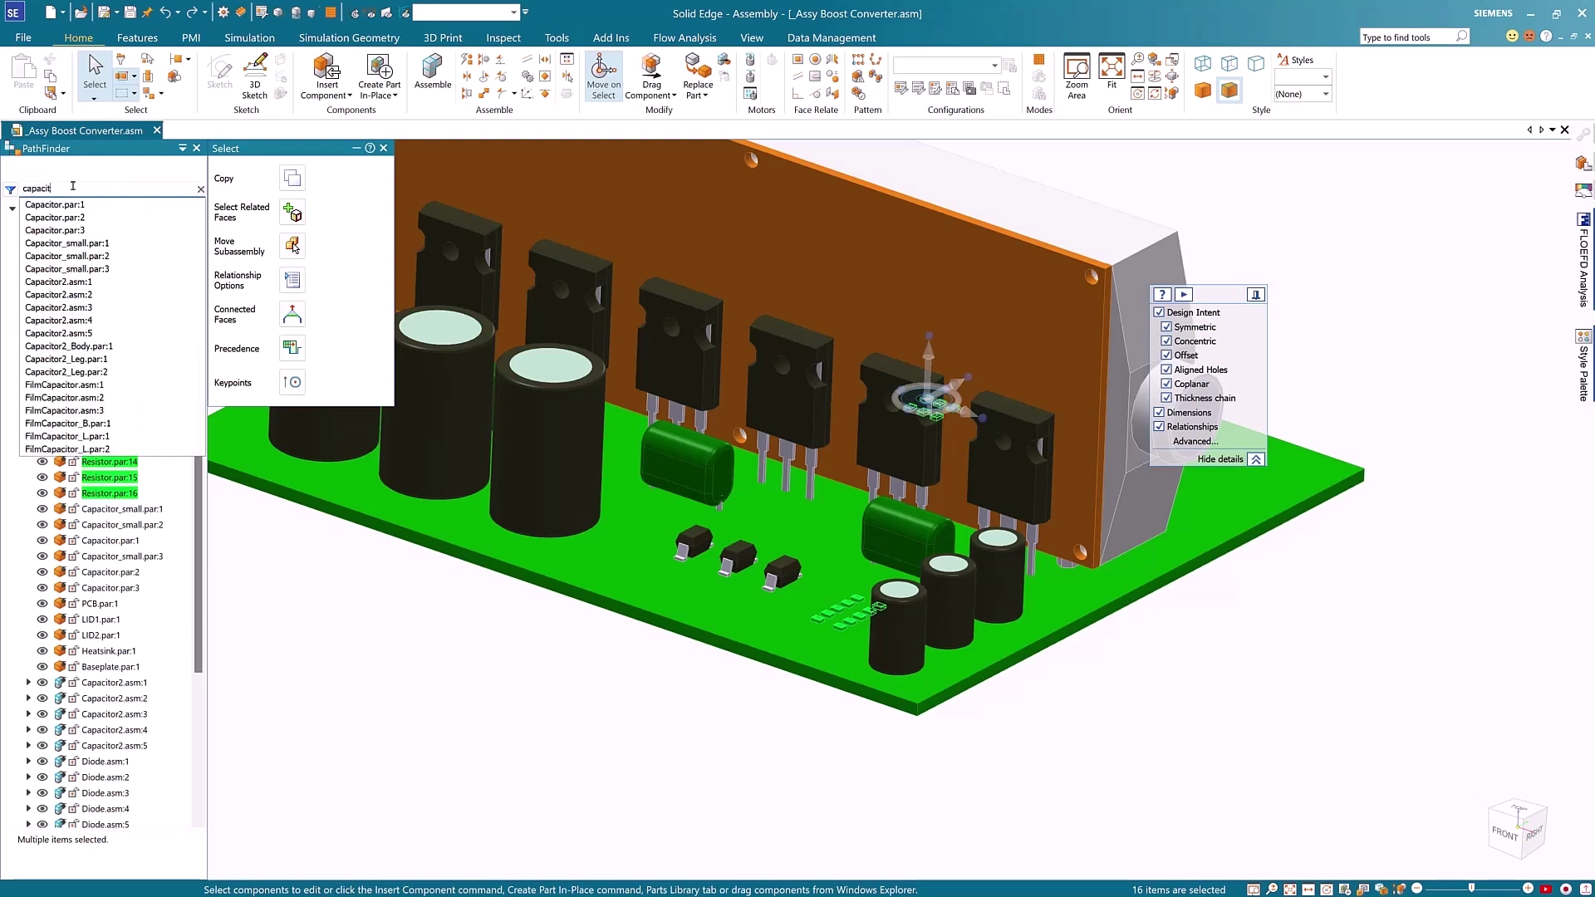
pyautogui.press('Return')
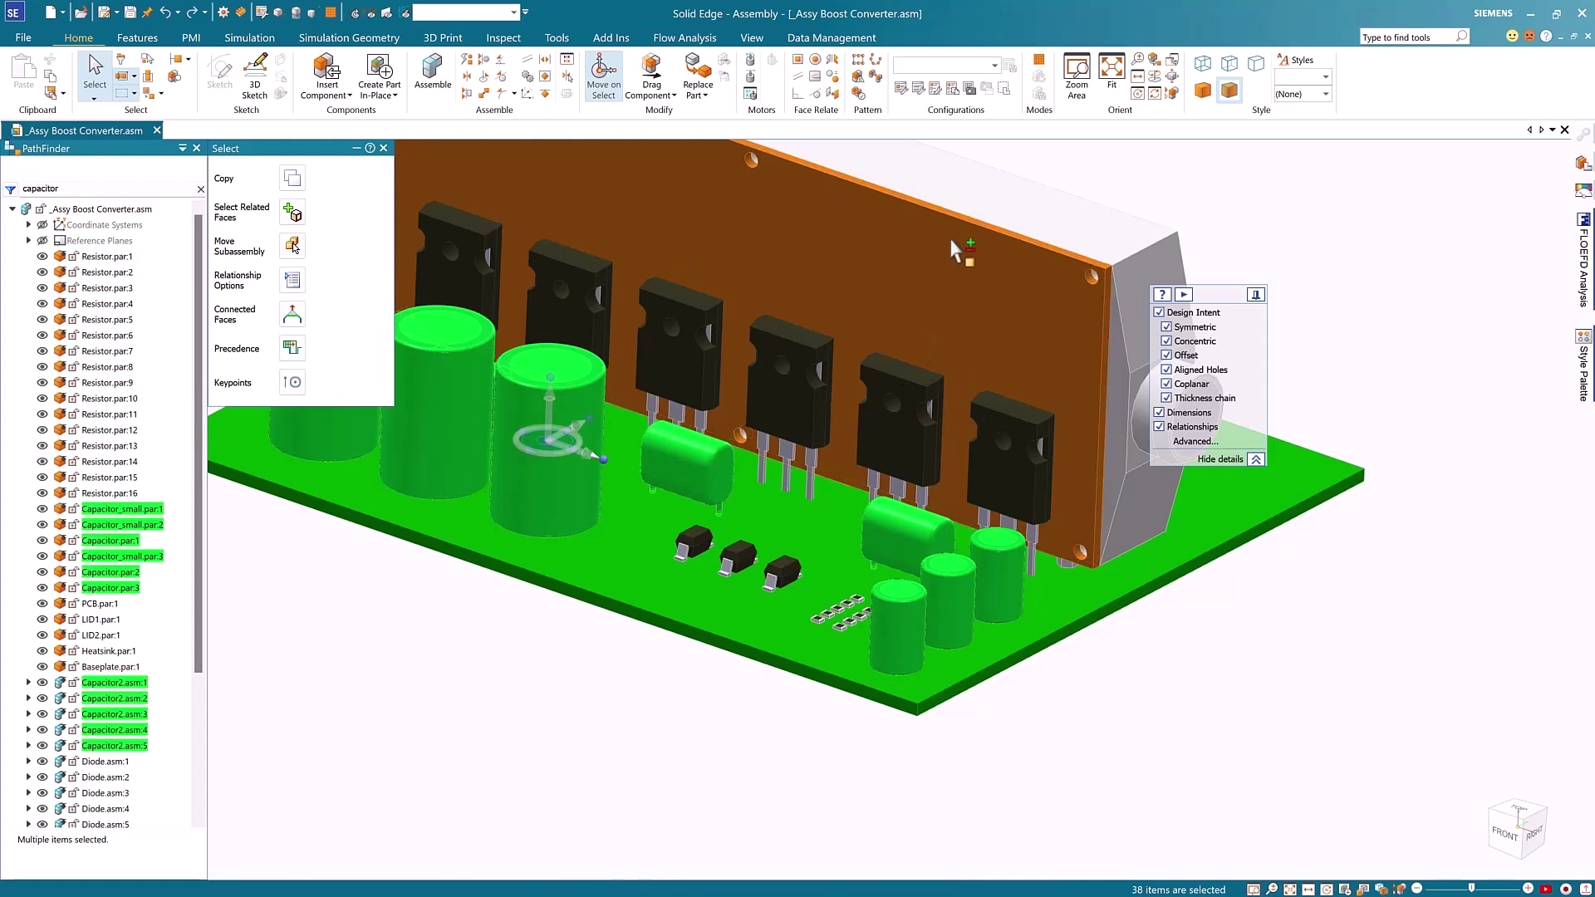
pyautogui.click(10, 189)
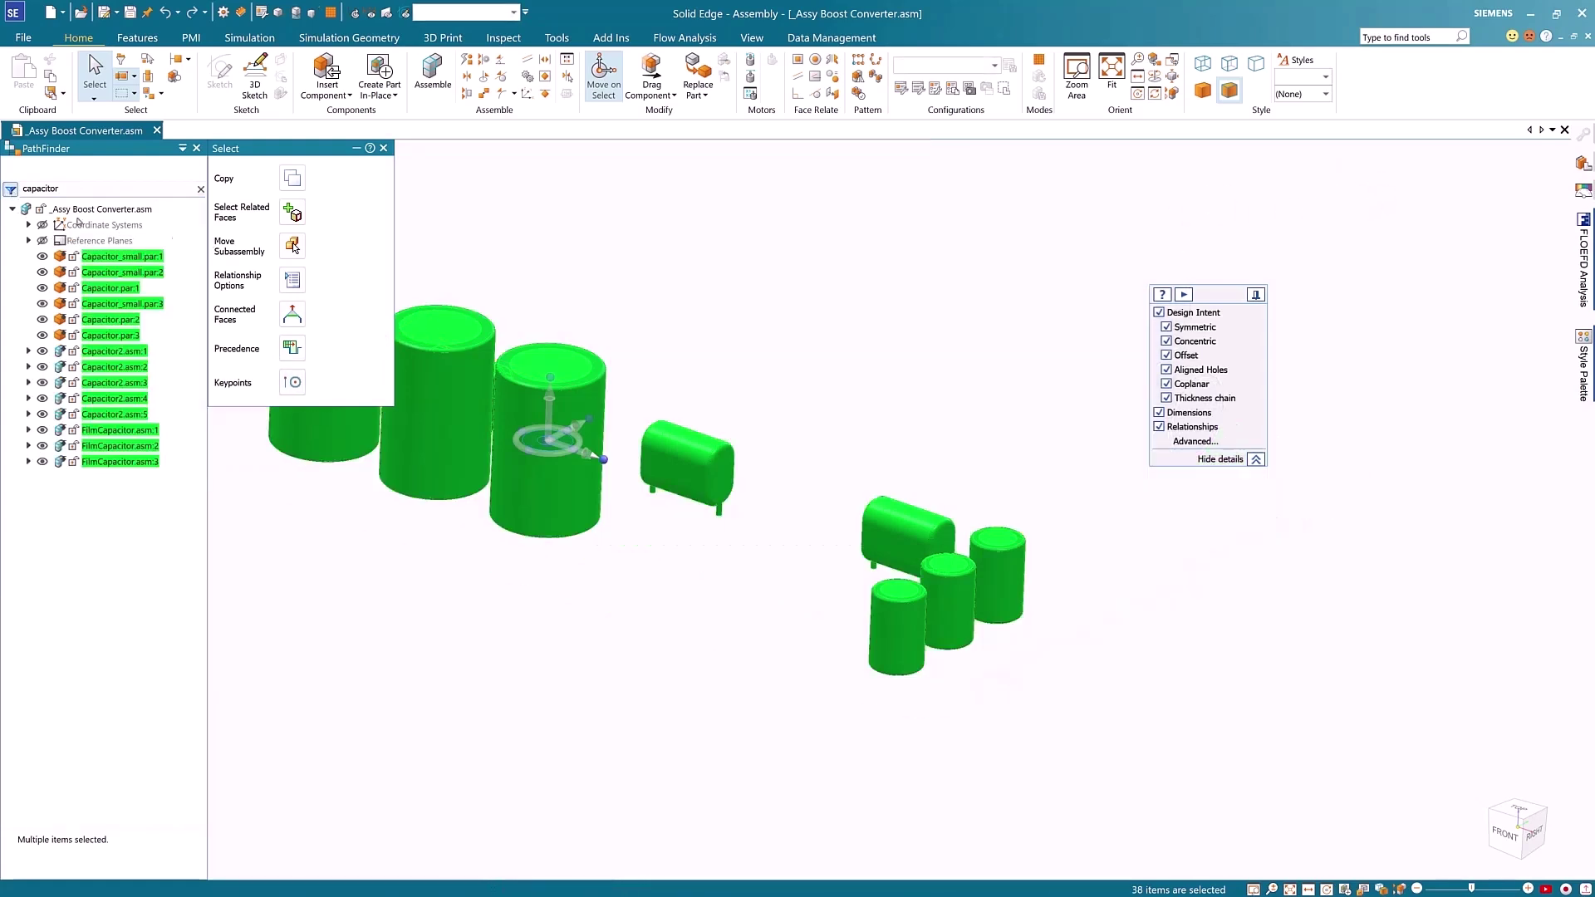
pyautogui.scroll(-2, 1086, 440)
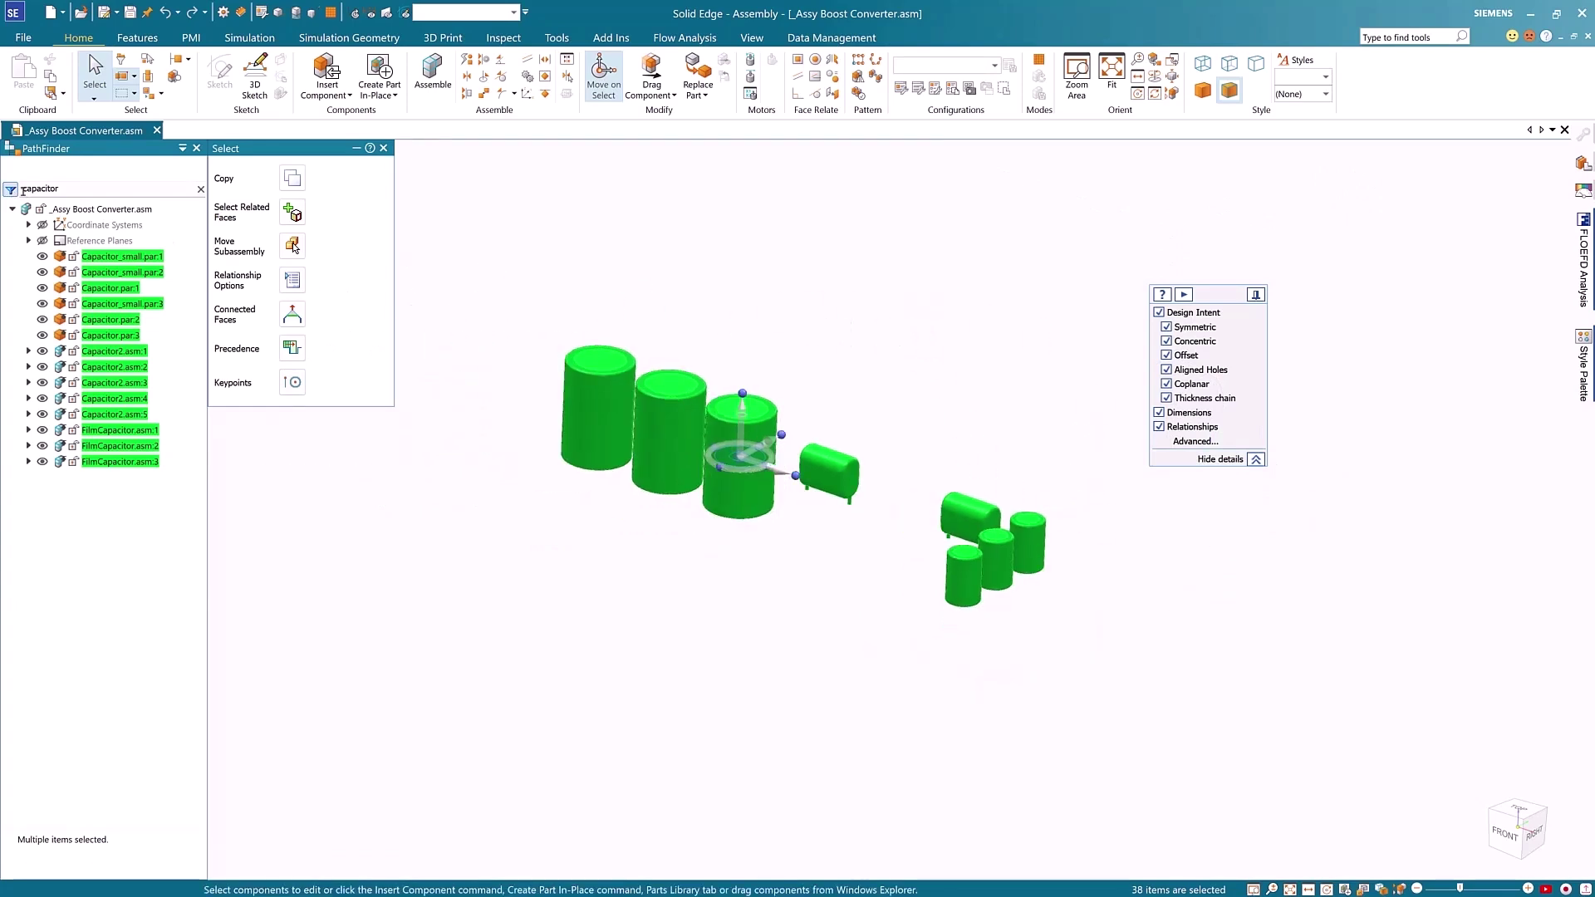
pyautogui.click(11, 190)
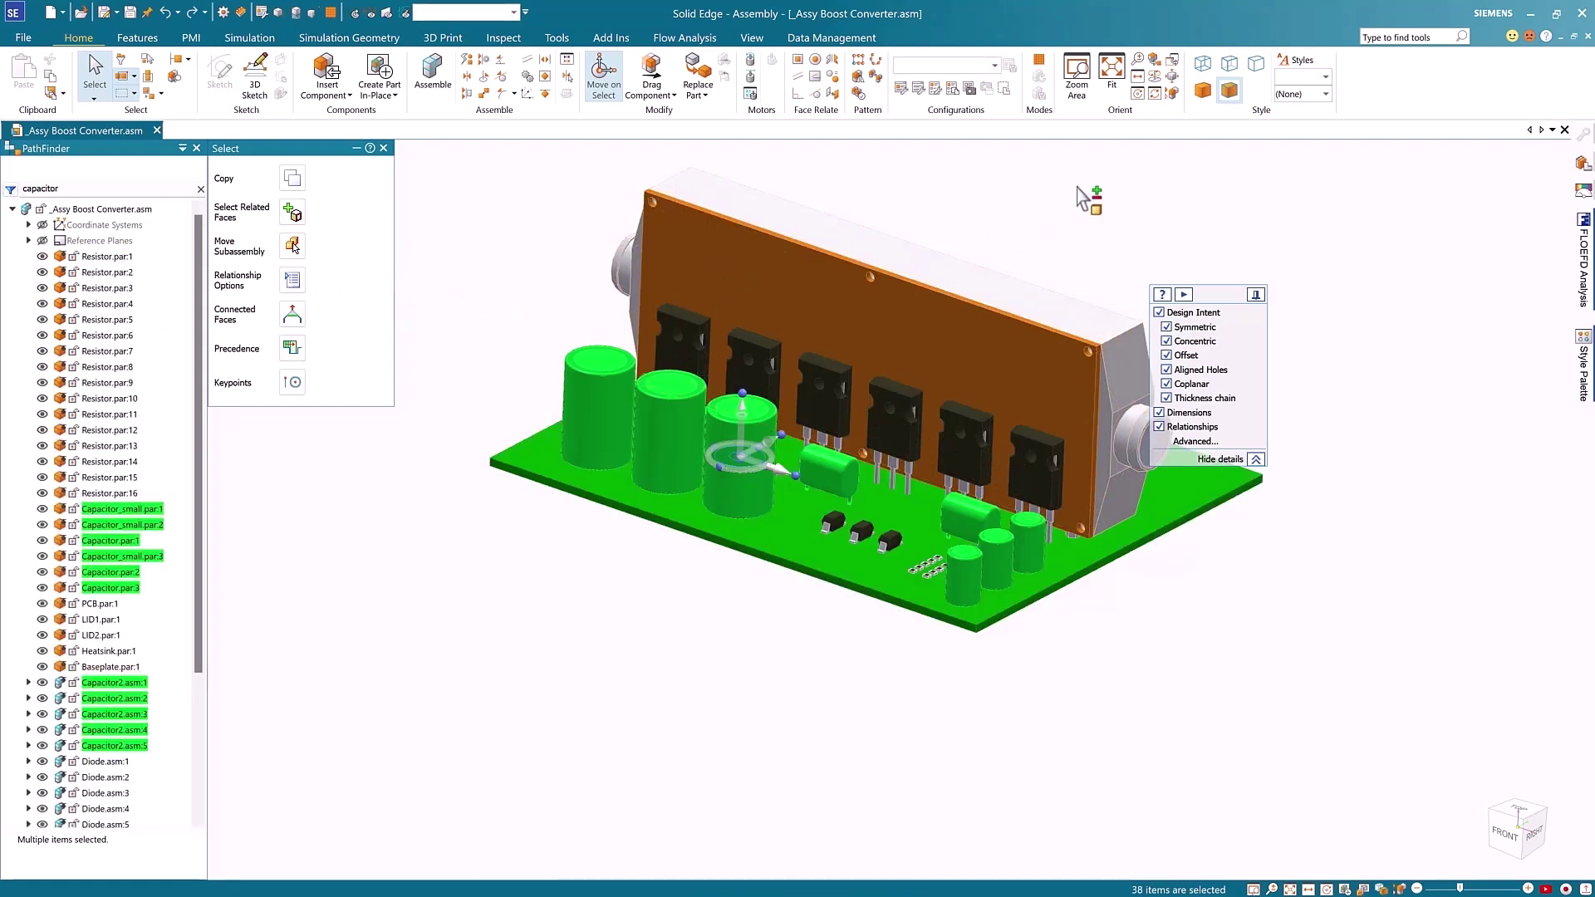
pyautogui.scroll(2, 1080, 198)
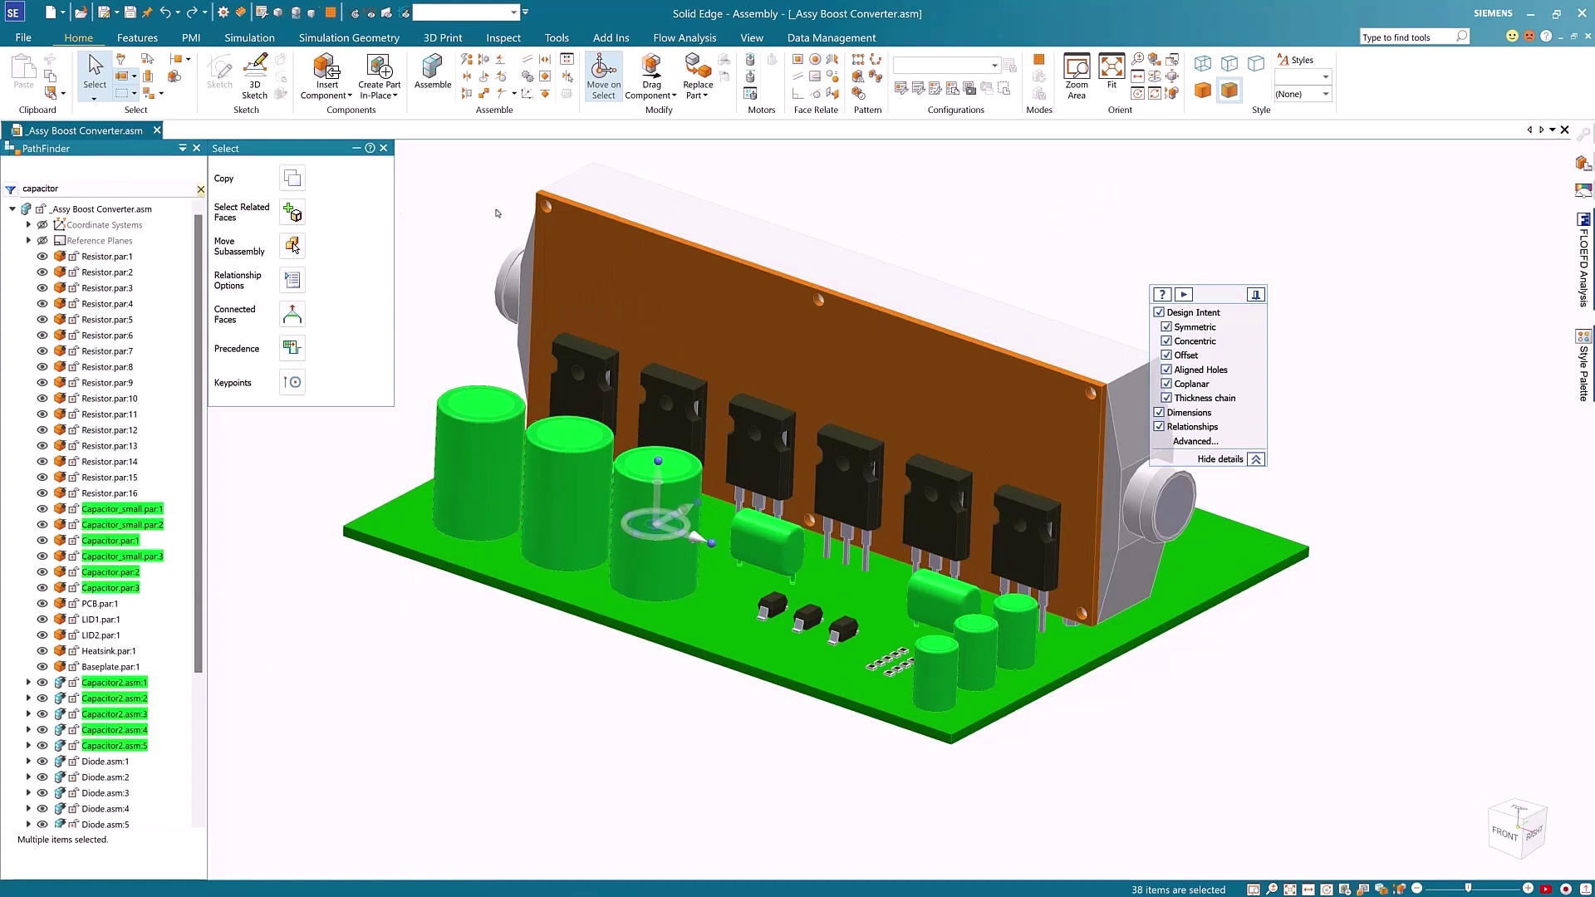
pyautogui.click(201, 190)
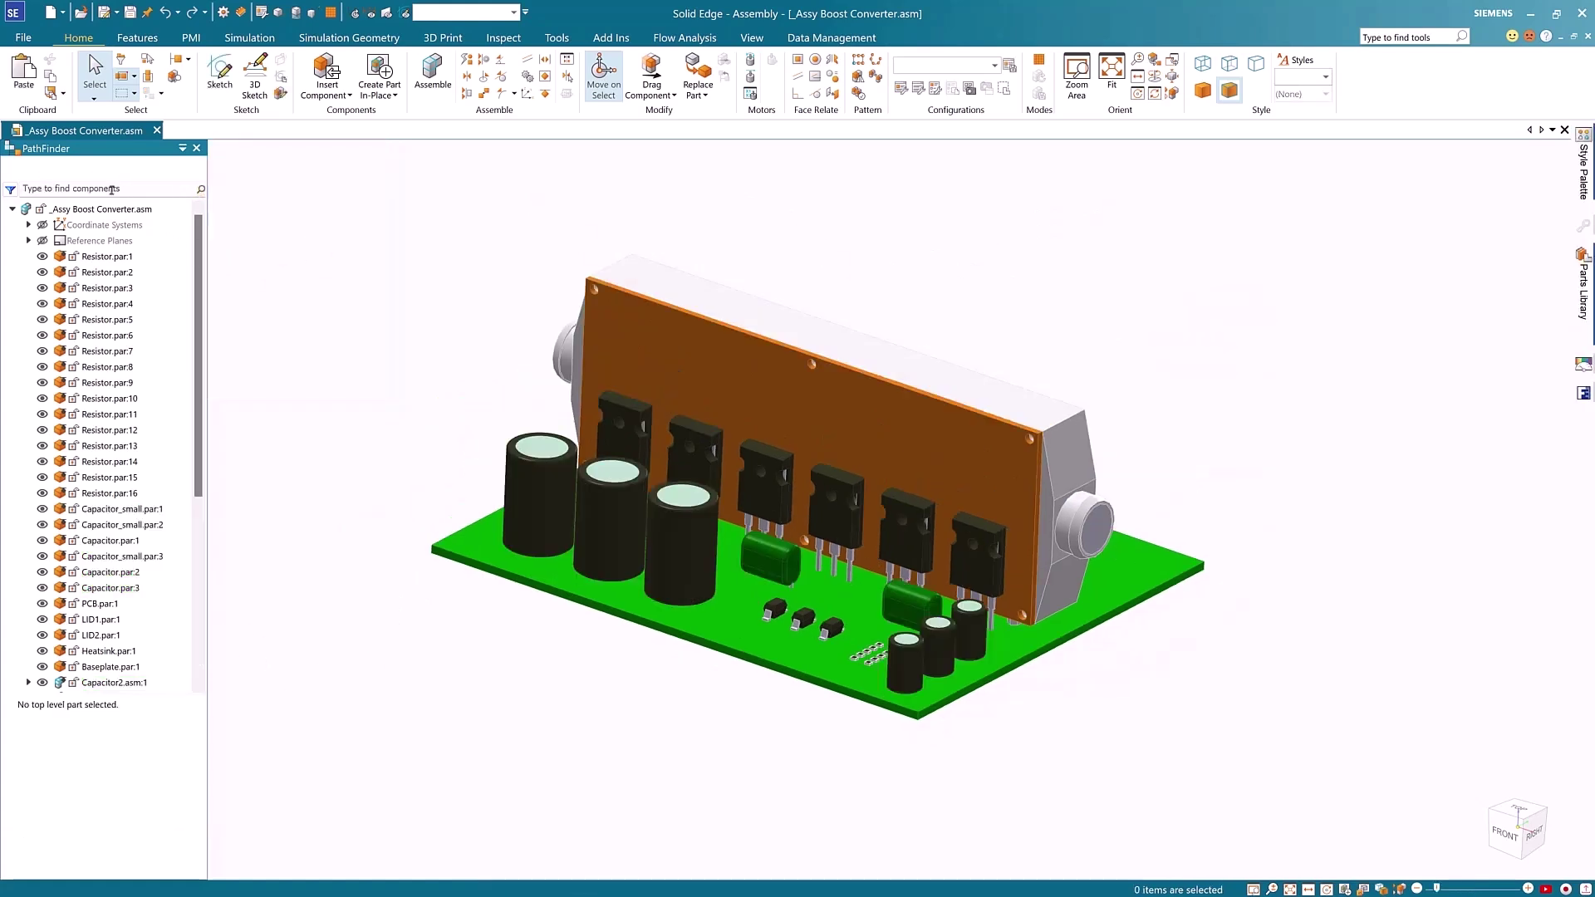
# Search 'diode' to isolate Diode.asm:1–5, then clear the search and turn the filter off.
pyautogui.click(112, 189)
pyautogui.write('diode')
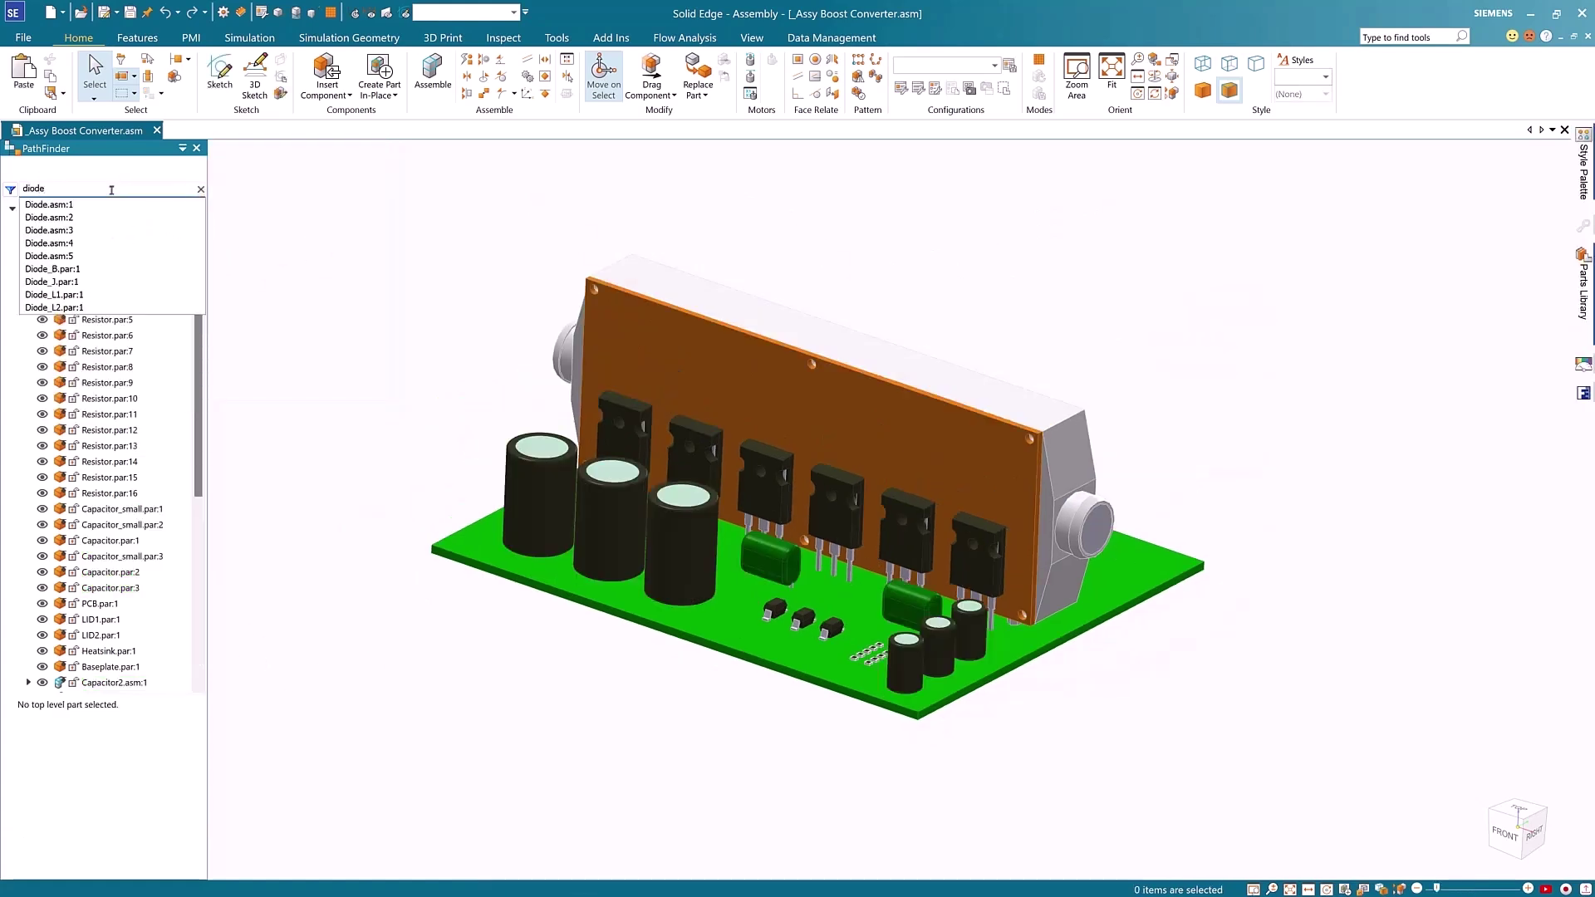
pyautogui.press('Return')
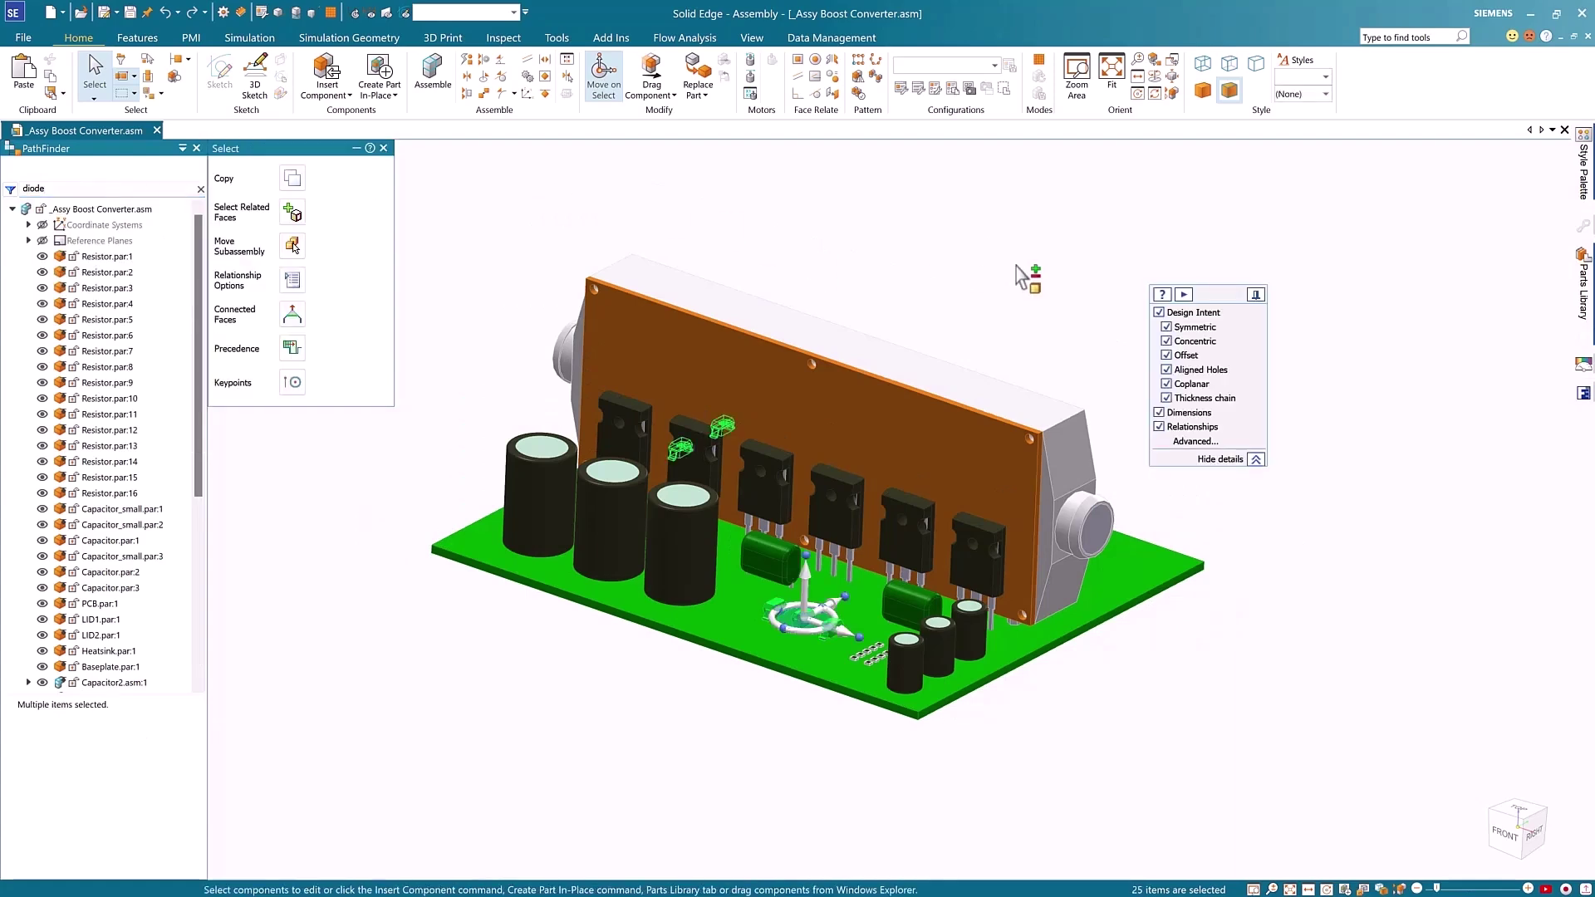
pyautogui.moveTo(1013, 264); pyautogui.dragTo(990, 338, button='middle')
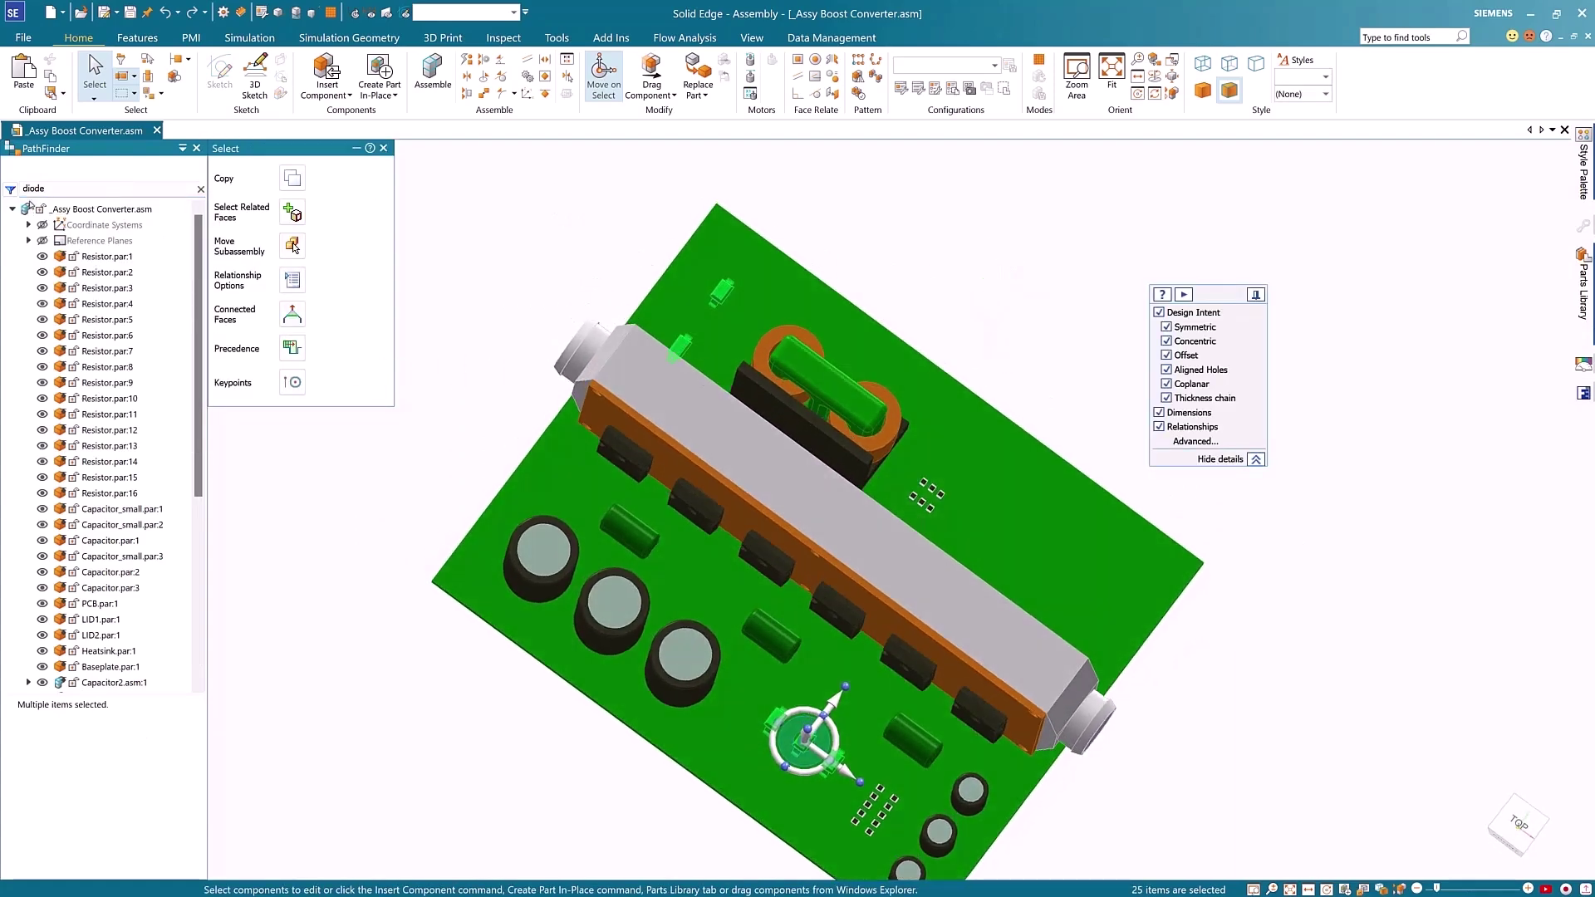
pyautogui.click(11, 189)
pyautogui.moveTo(918, 523); pyautogui.dragTo(932, 363, button='middle')
pyautogui.click(934, 357)
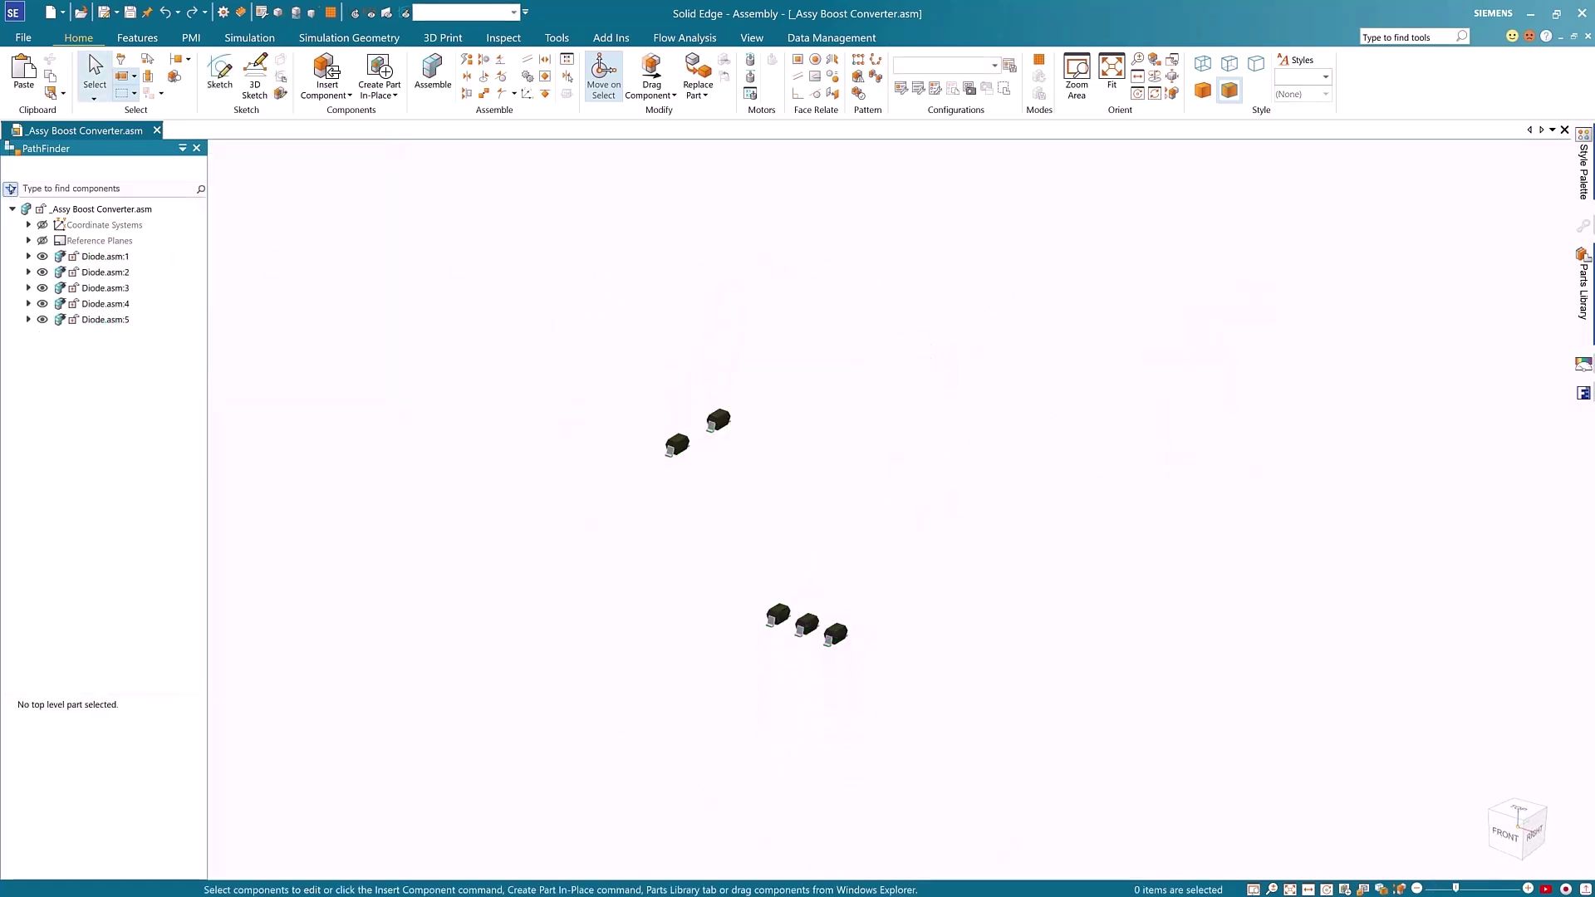
pyautogui.click(10, 189)
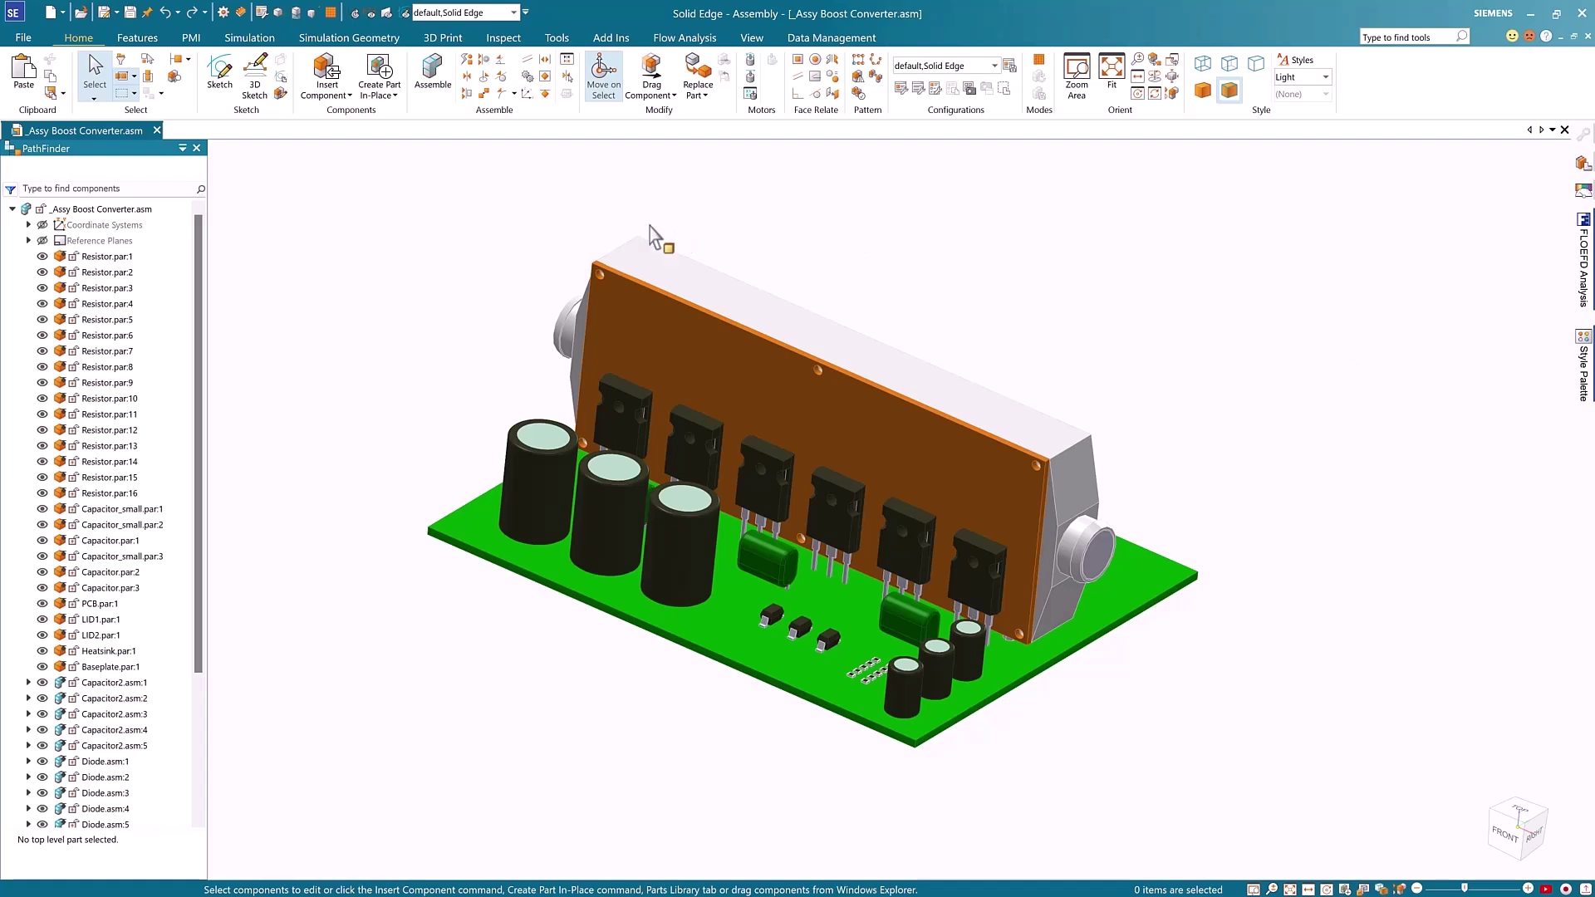
# Pack the duplicate resistors into a single Resistor.par (x16) group.
pyautogui.rightClick(91, 258)
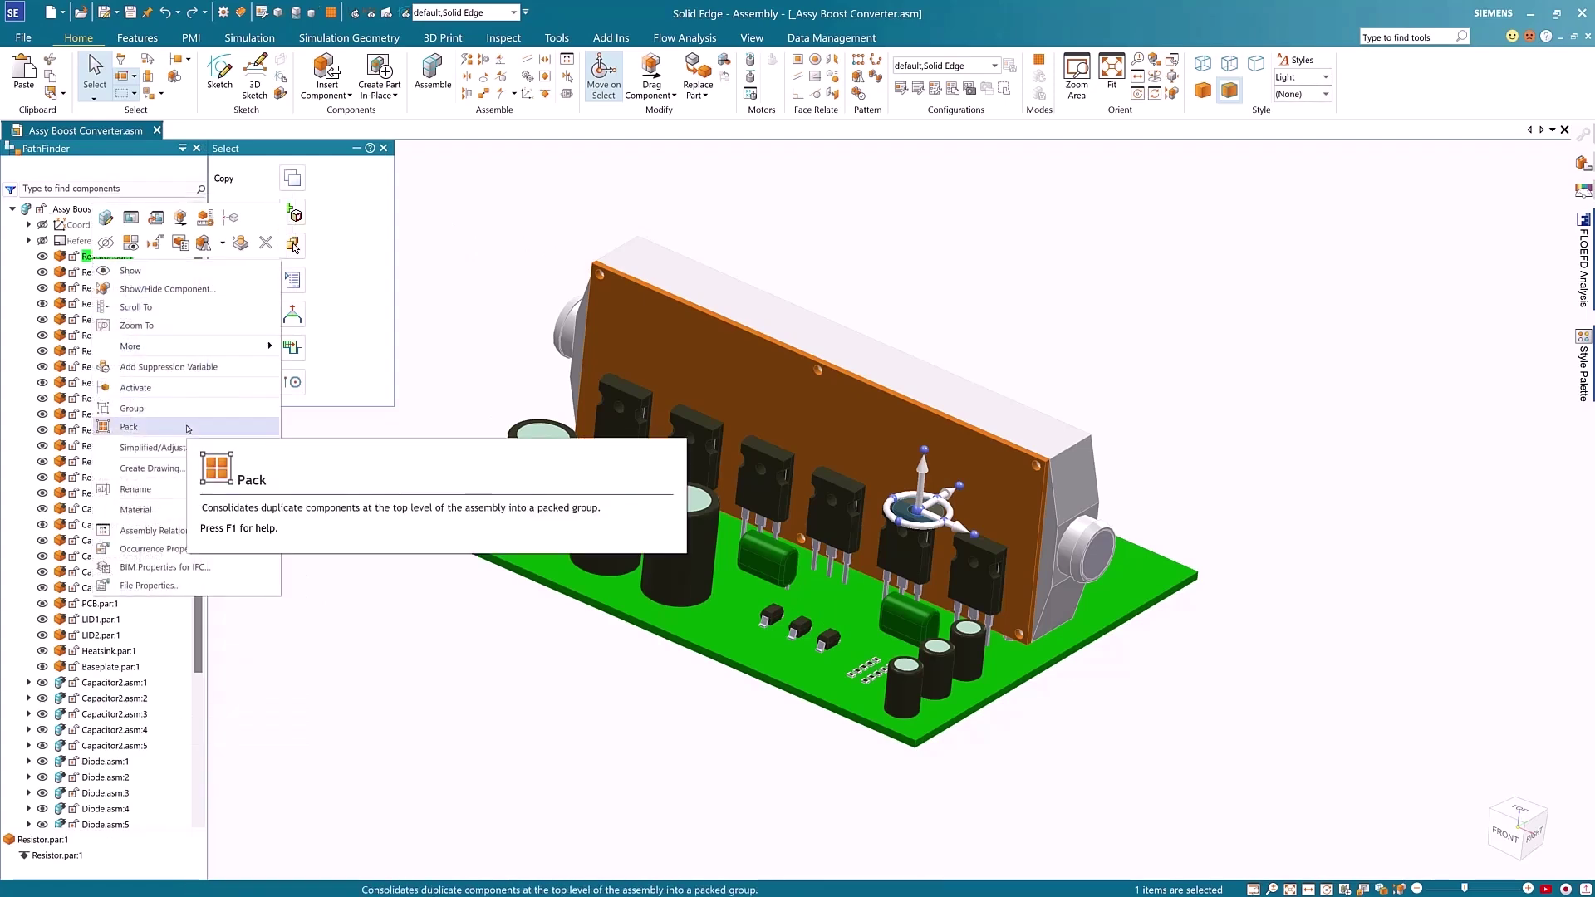
pyautogui.click(185, 426)
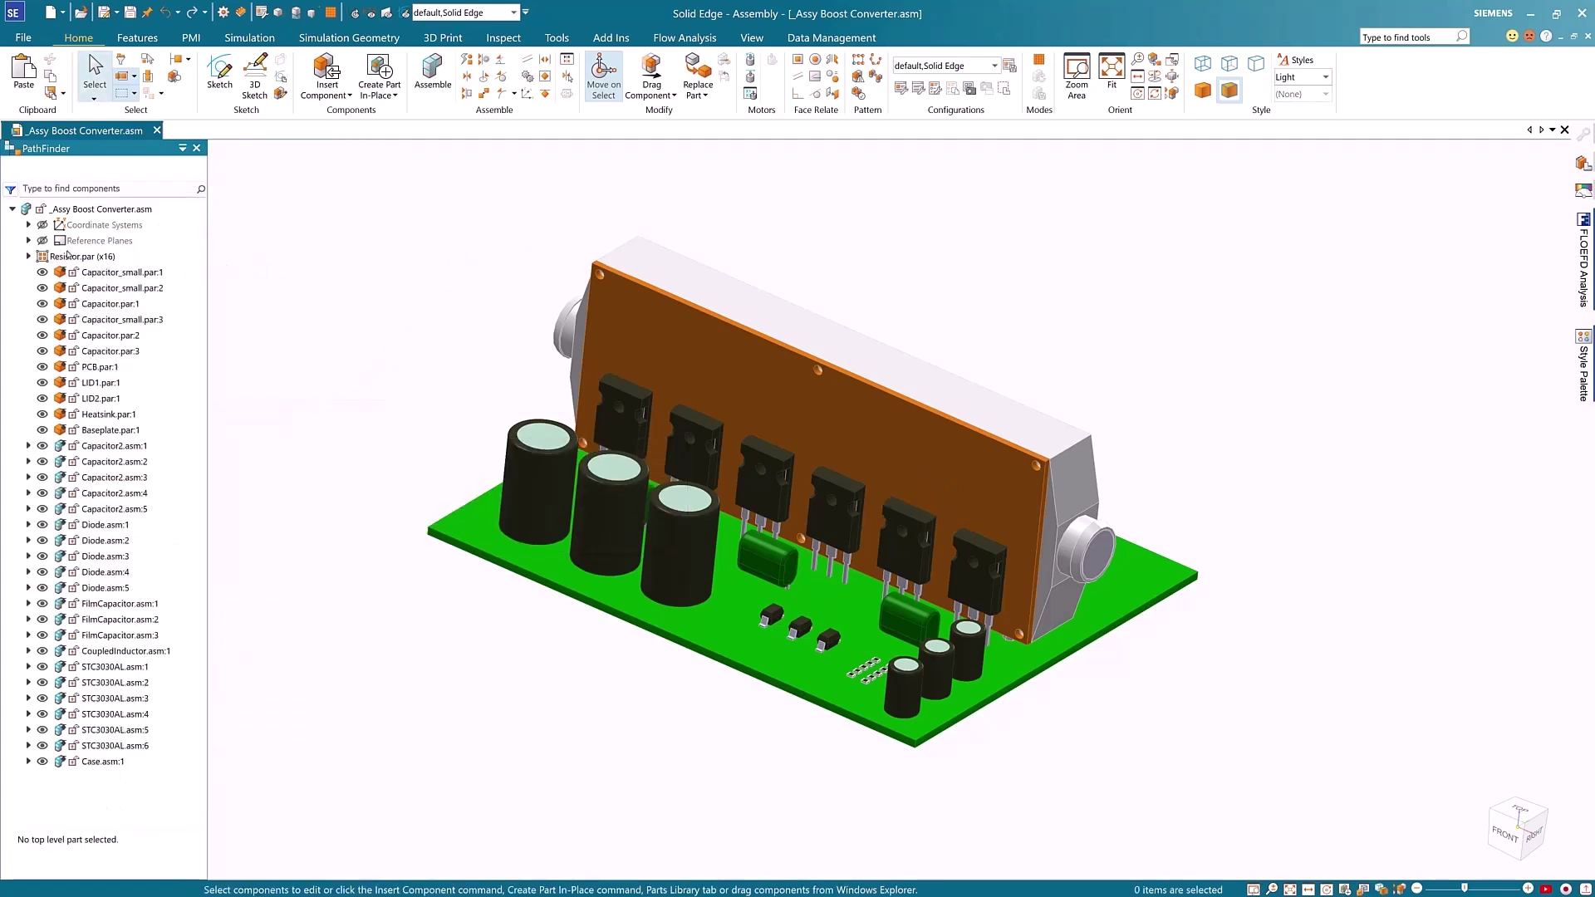
pyautogui.click(29, 258)
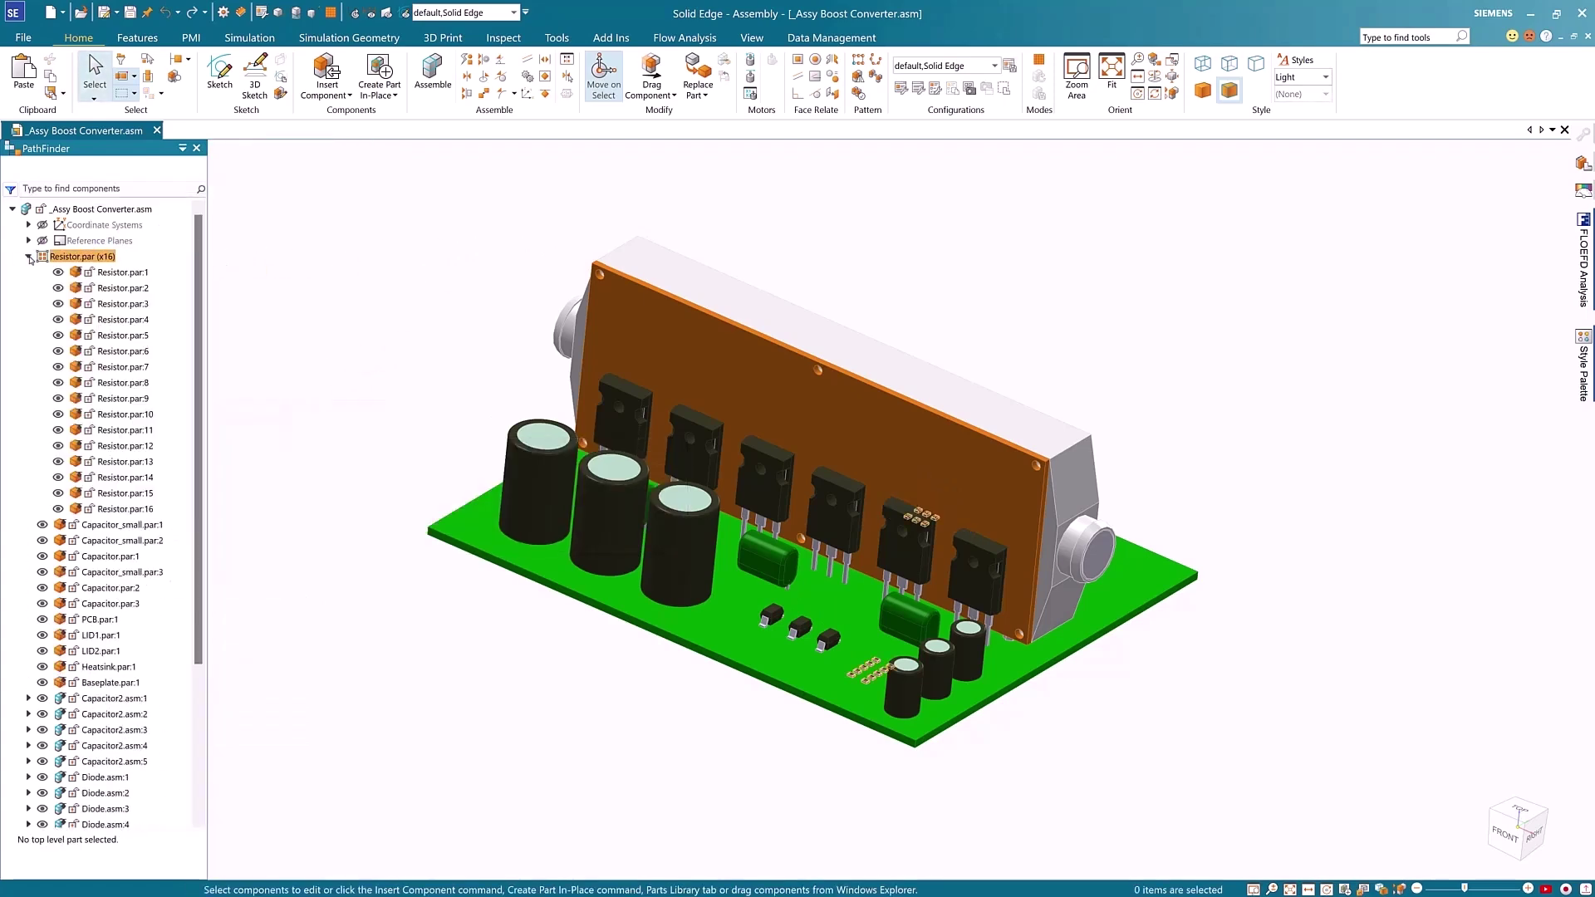
pyautogui.click(29, 258)
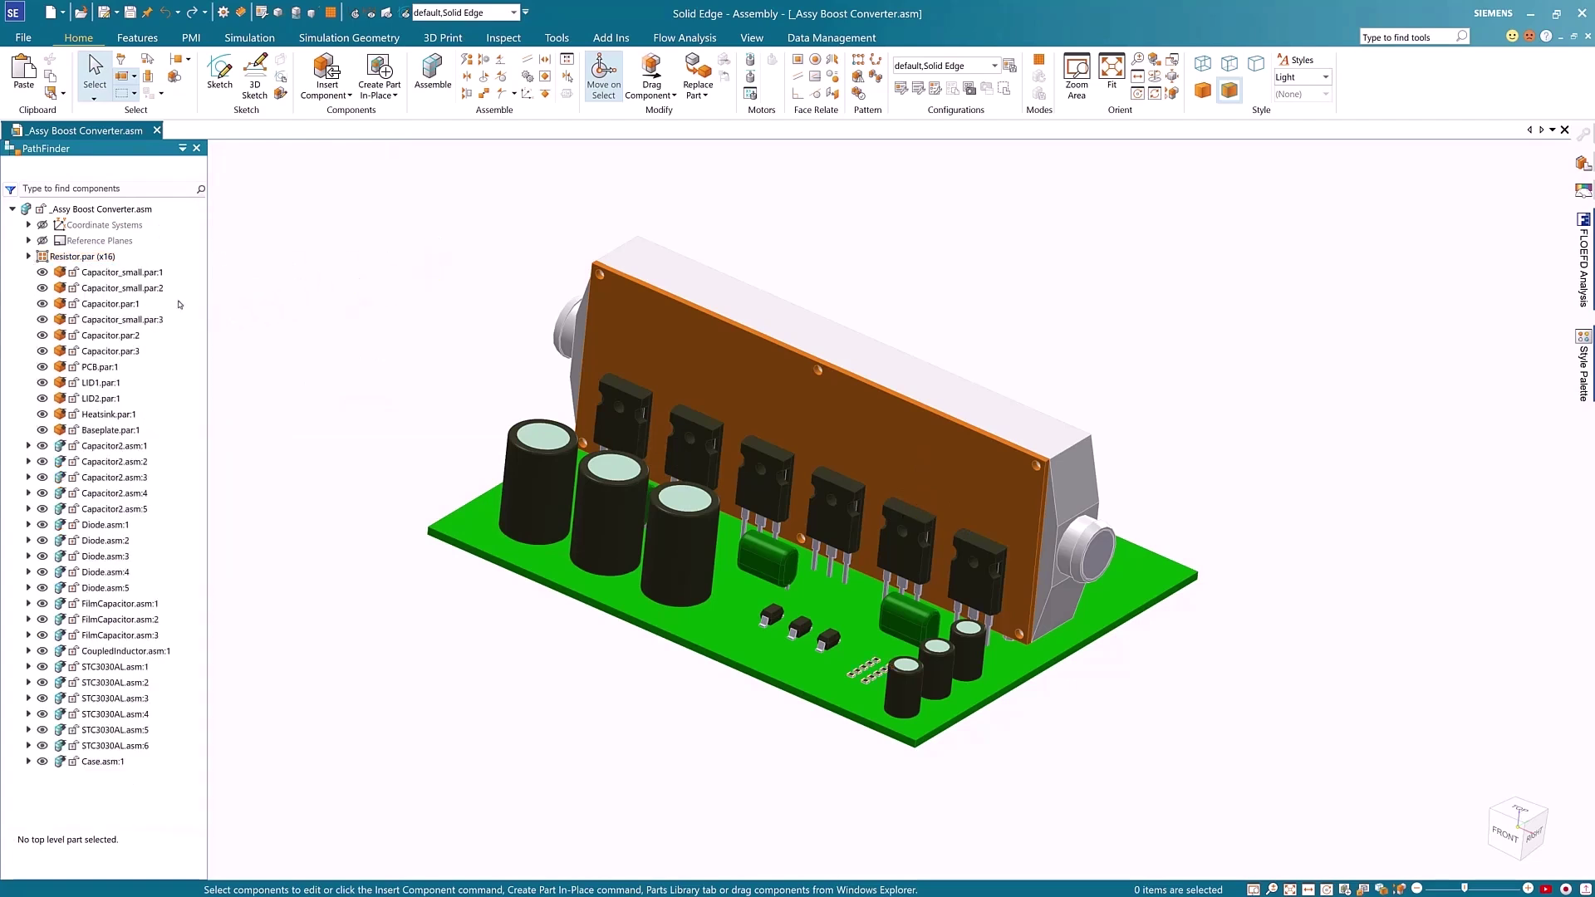
# Pack the three small capacitors into Capacitor_small.par (x3) and check its members.
pyautogui.click(137, 274)
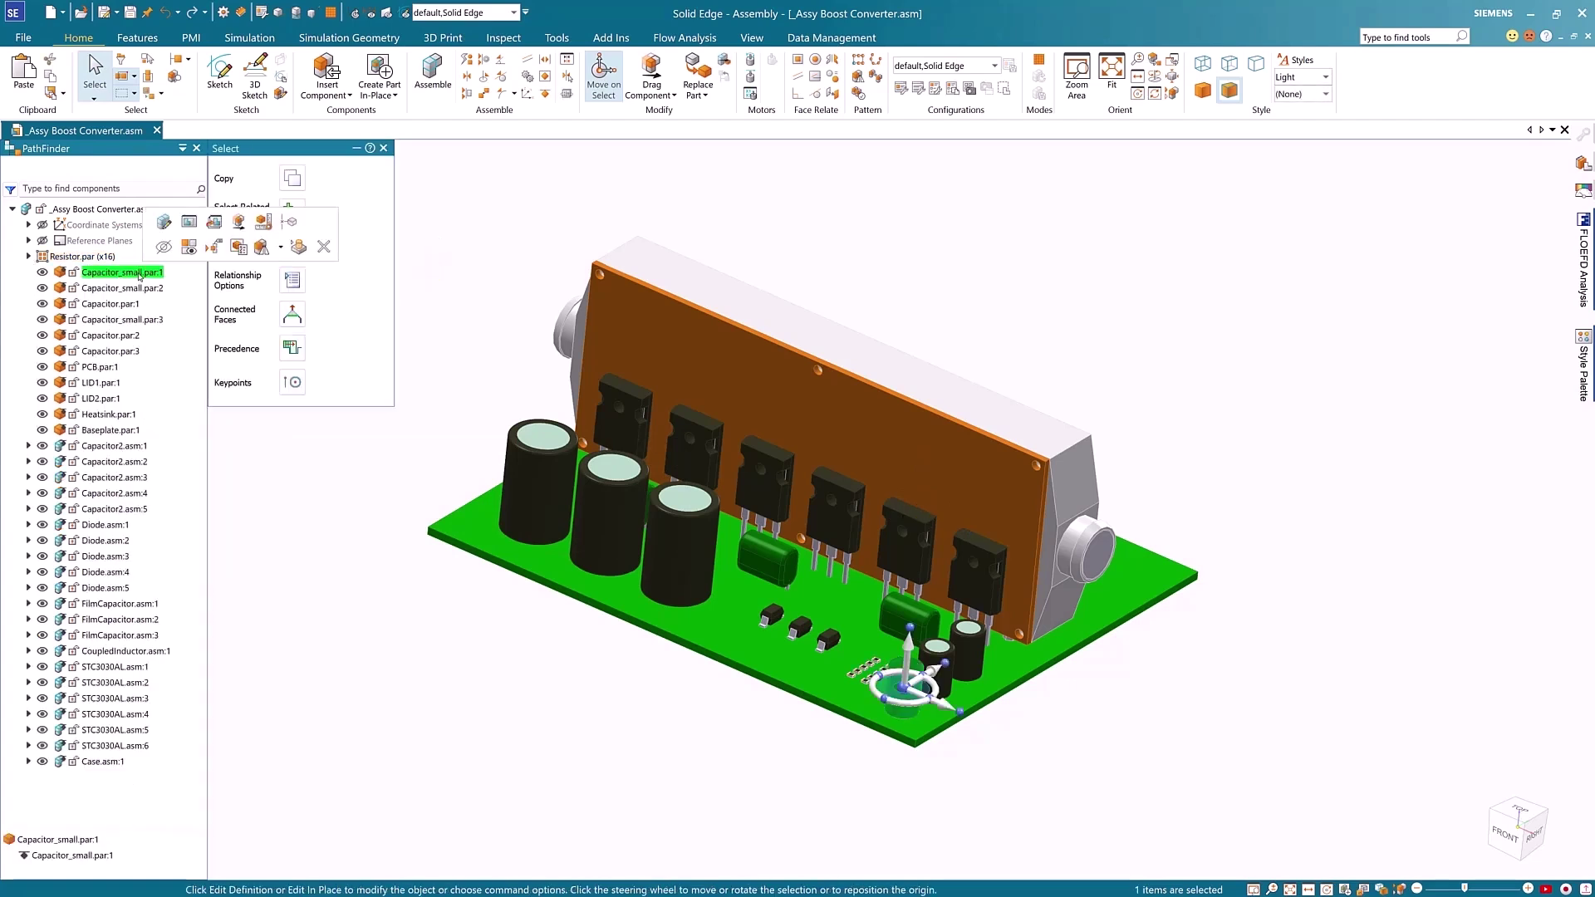
pyautogui.rightClick(139, 276)
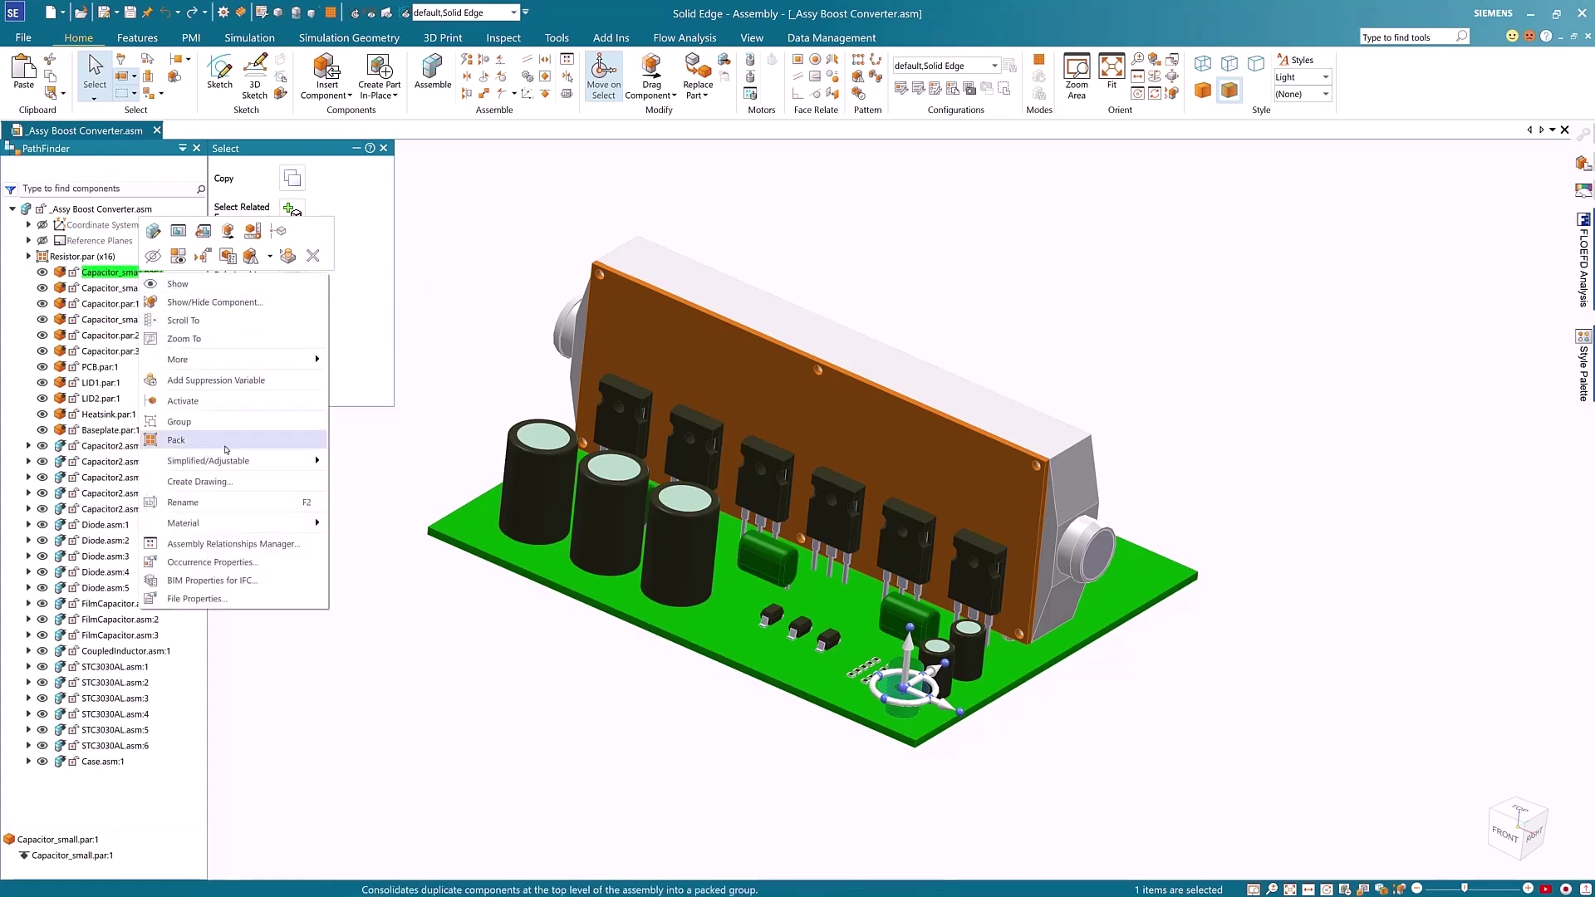
pyautogui.click(226, 450)
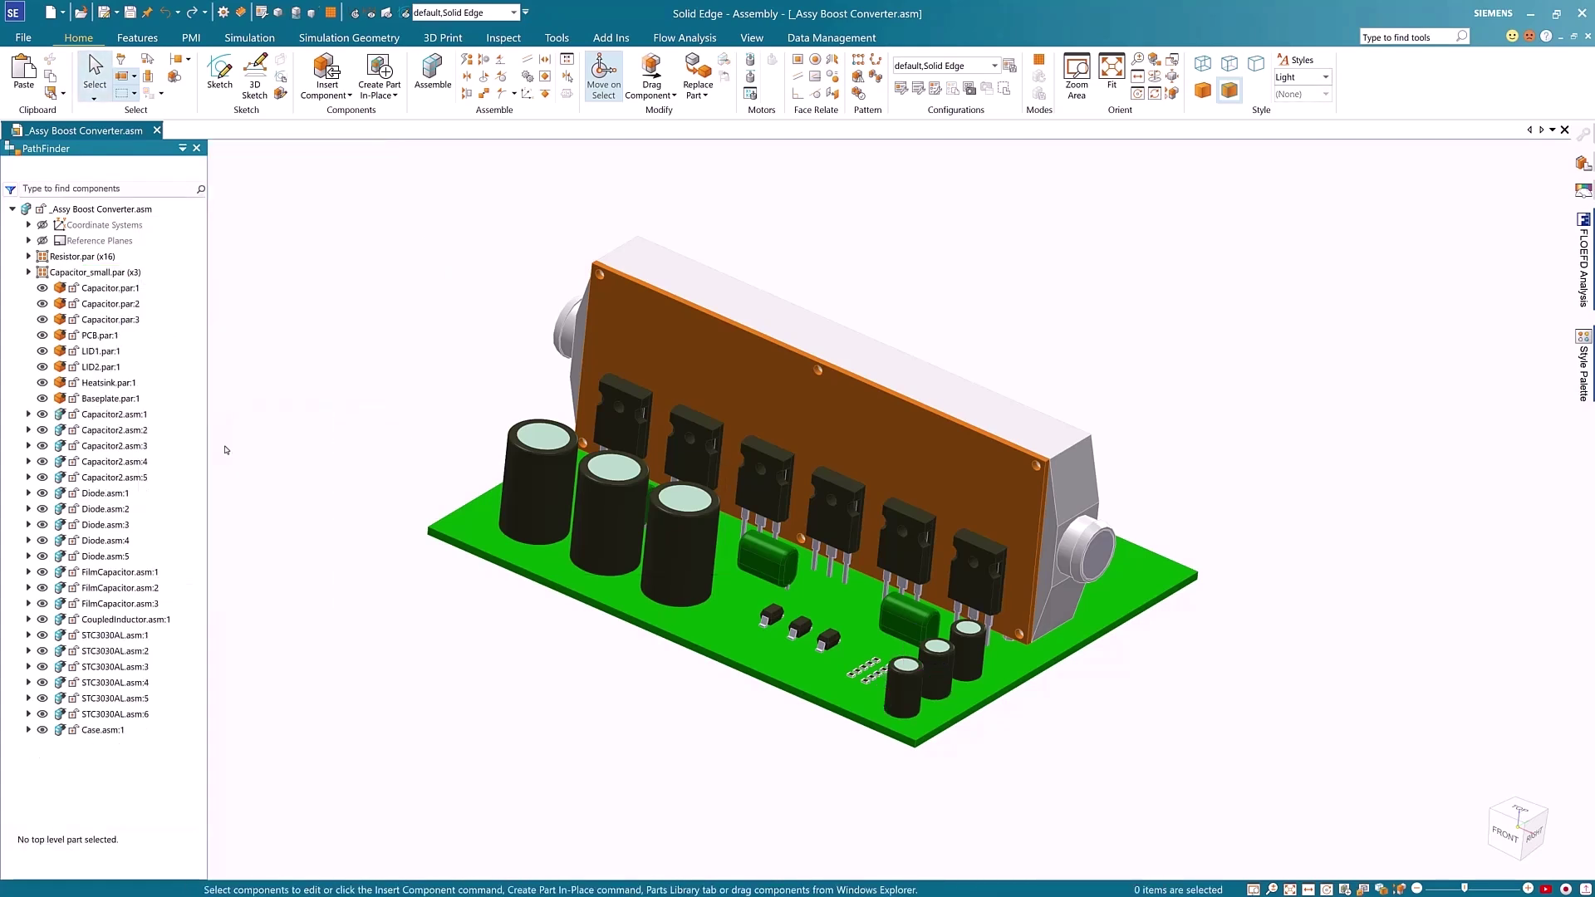
pyautogui.click(28, 271)
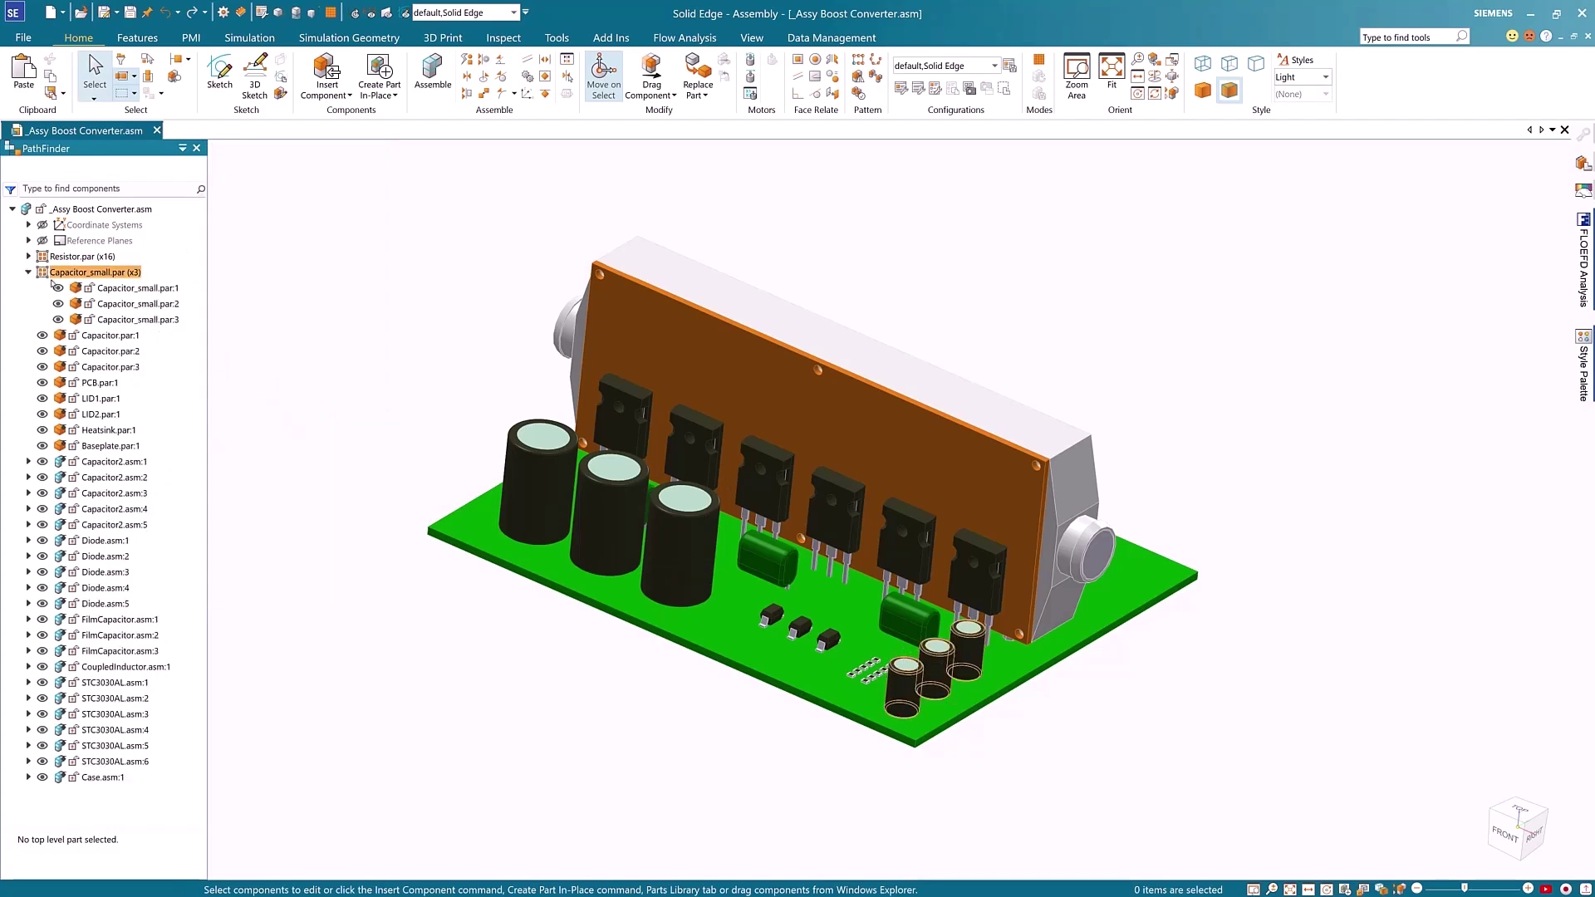
pyautogui.click(115, 289)
pyautogui.click(133, 303)
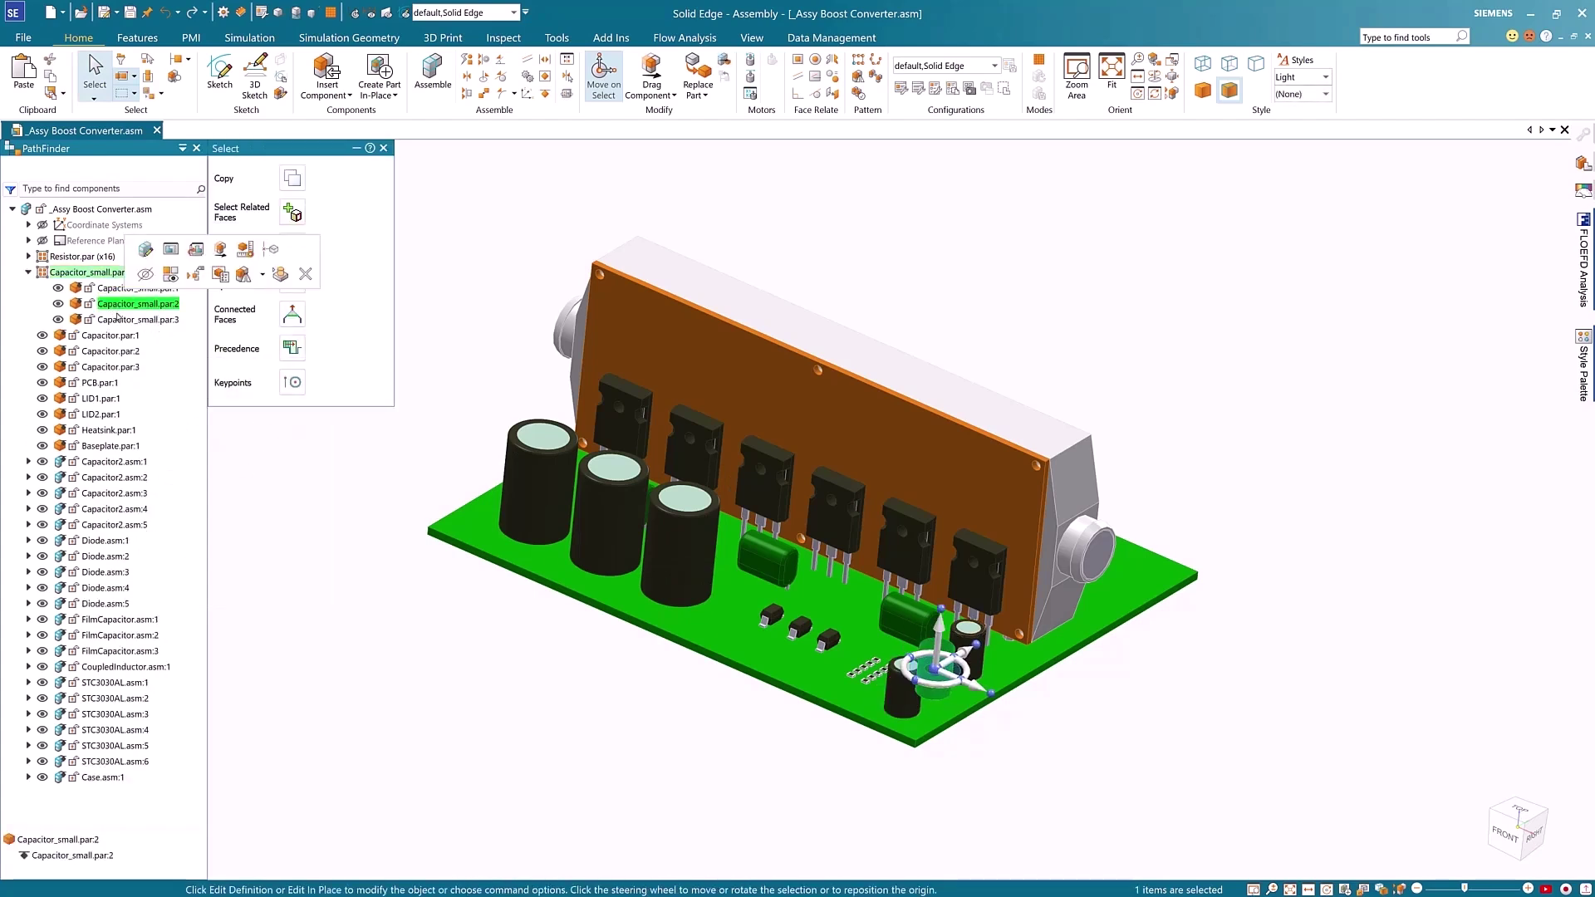
pyautogui.click(137, 319)
pyautogui.click(530, 235)
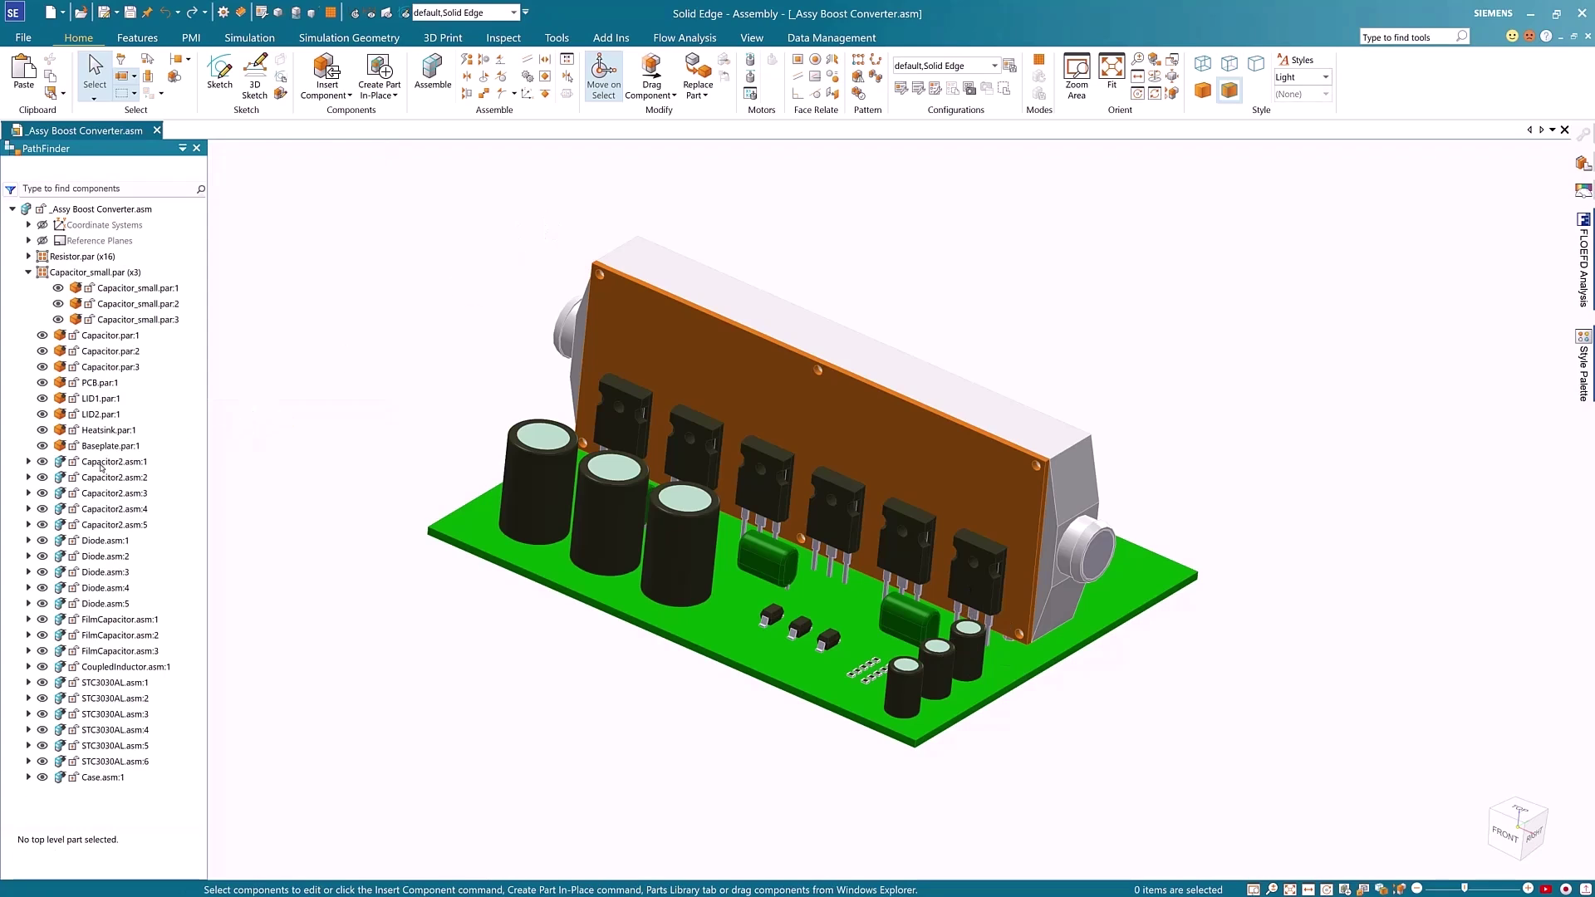
# Pack the five Capacitor2 assemblies into a Capacitor2.asm (x5) group.
pyautogui.click(100, 463)
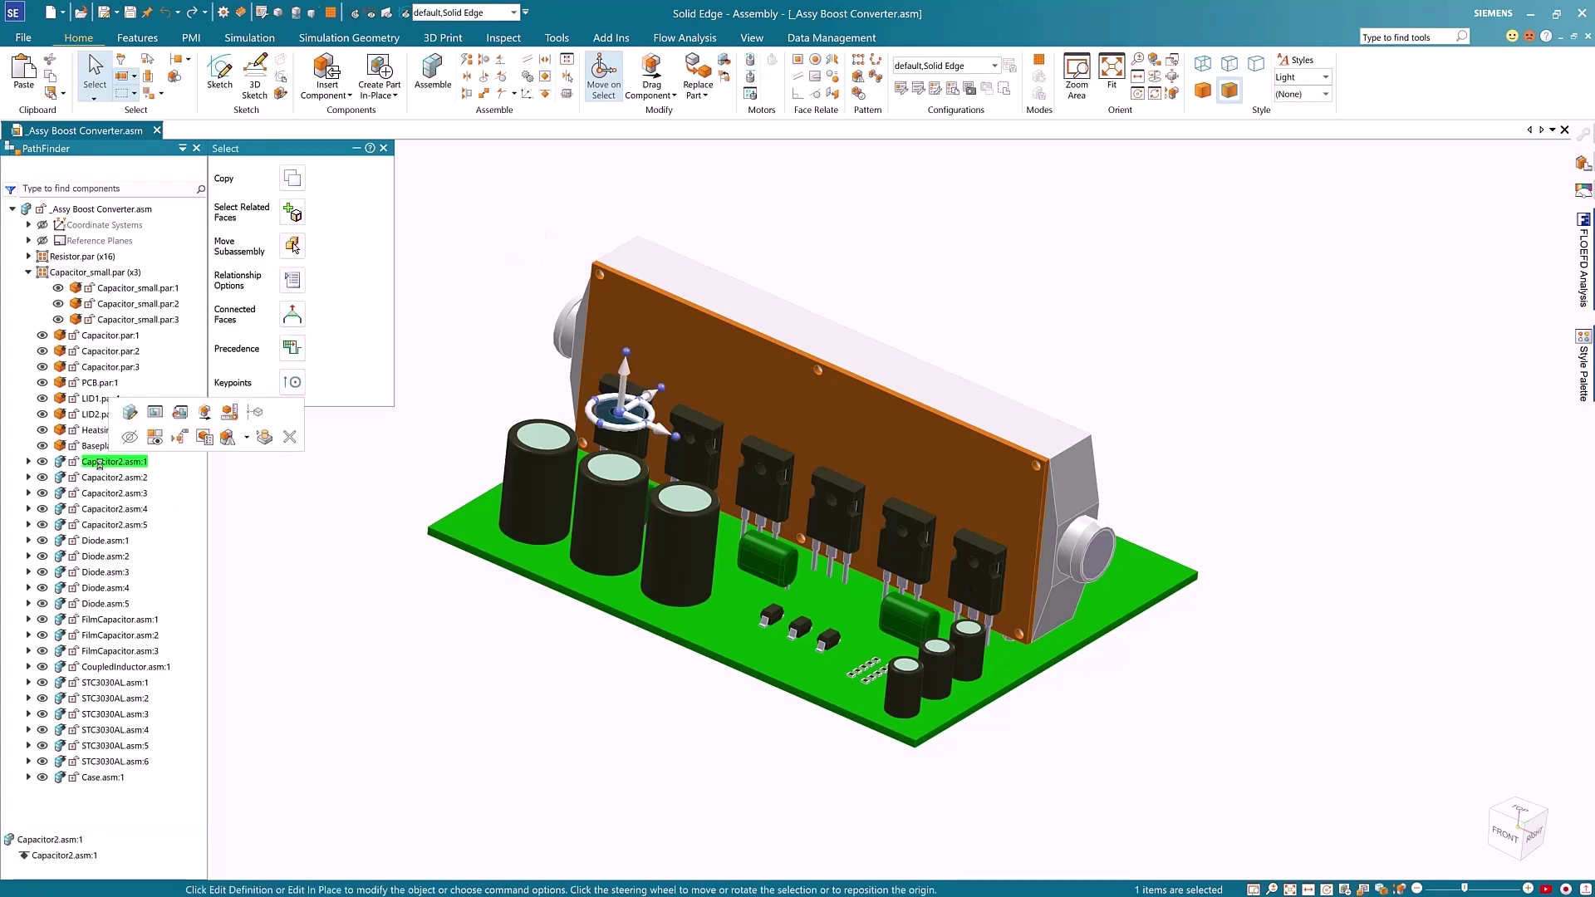
pyautogui.rightClick(101, 465)
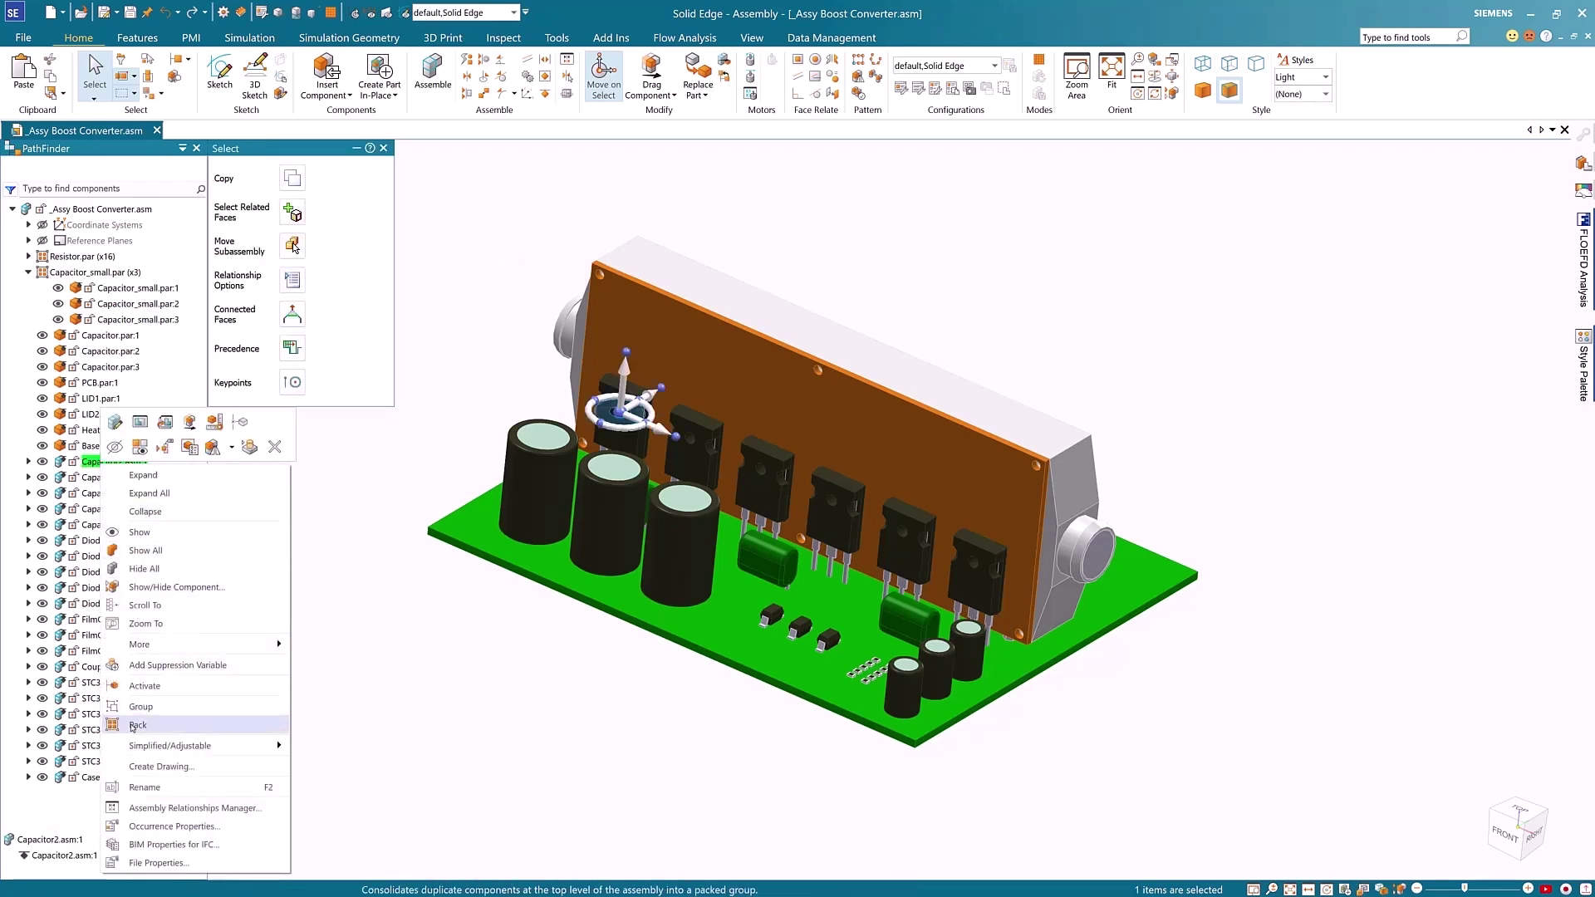
pyautogui.click(135, 725)
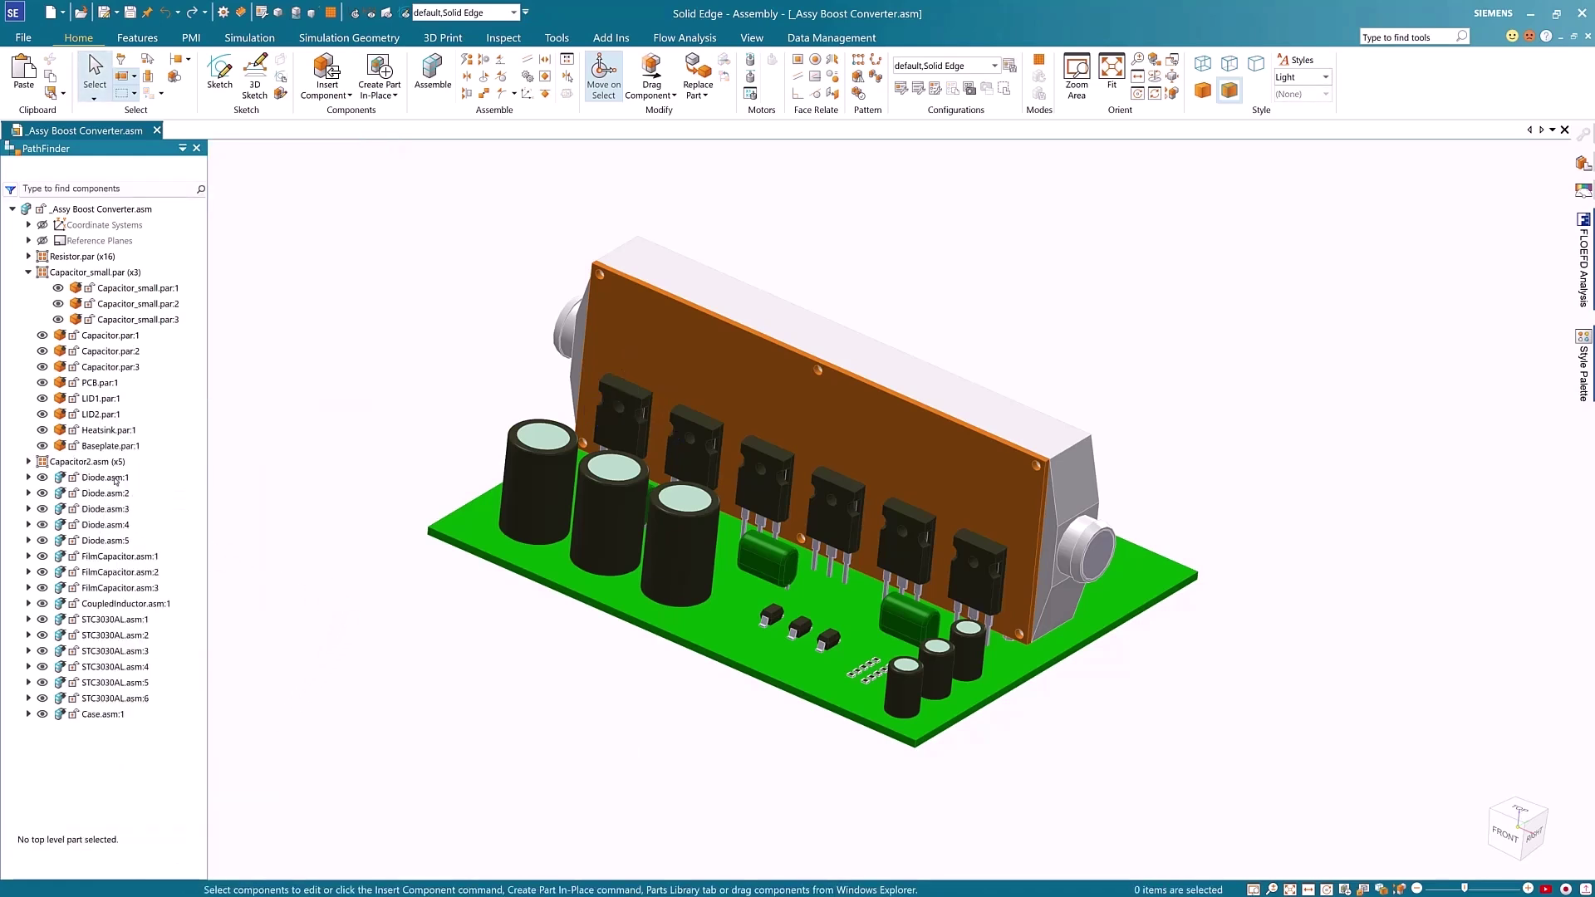
# Pack the five diodes into a Diode.asm (x5) group and check its members.
pyautogui.click(115, 479)
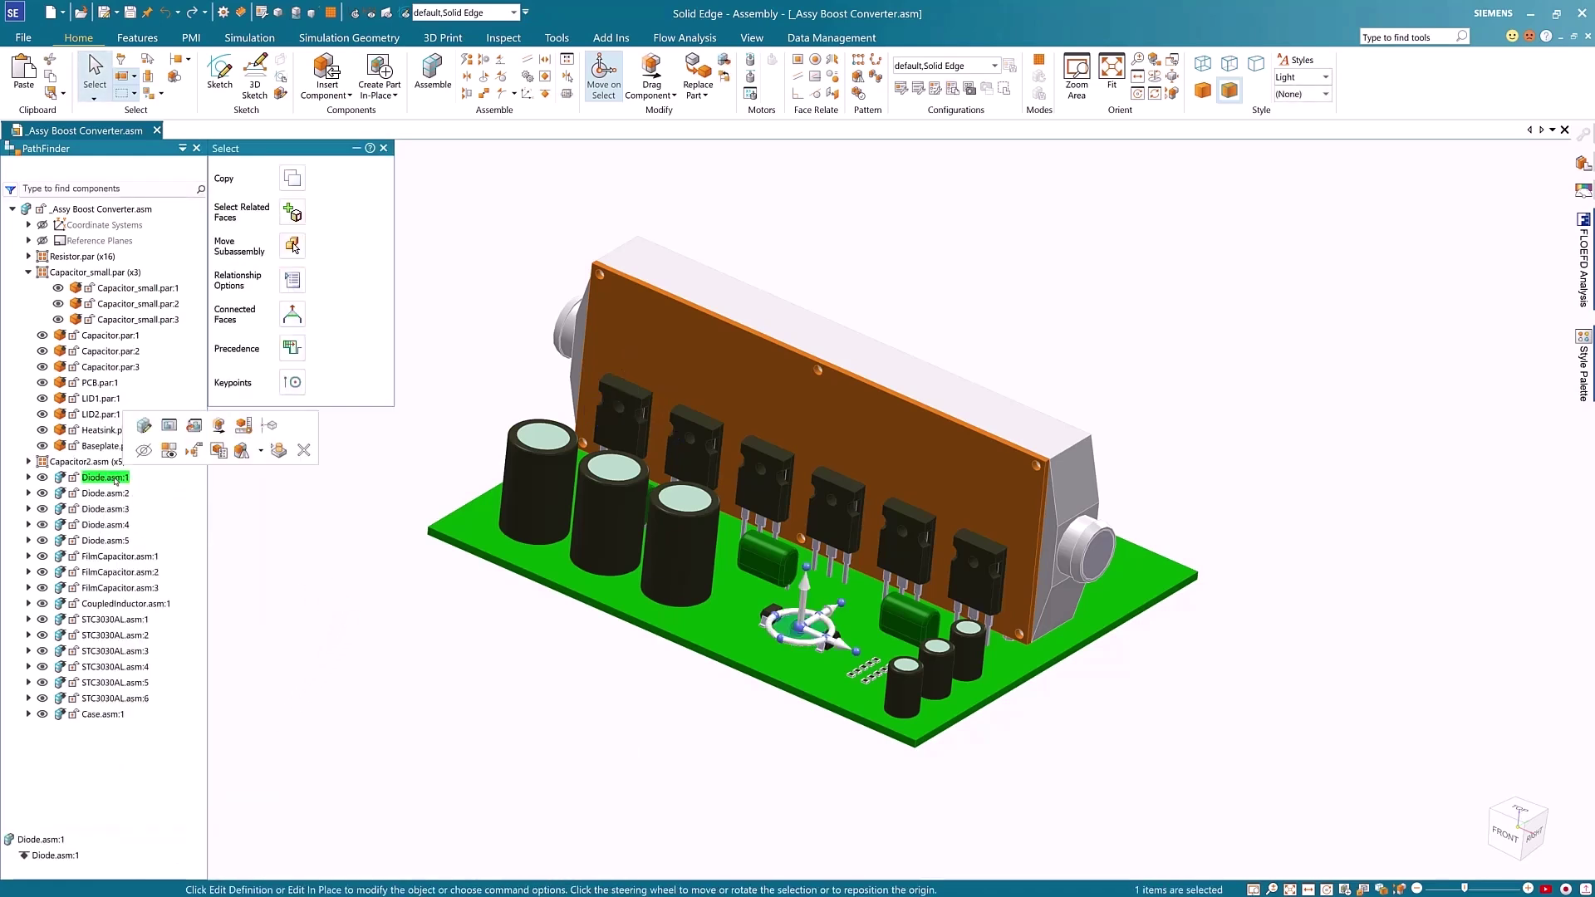
pyautogui.rightClick(115, 480)
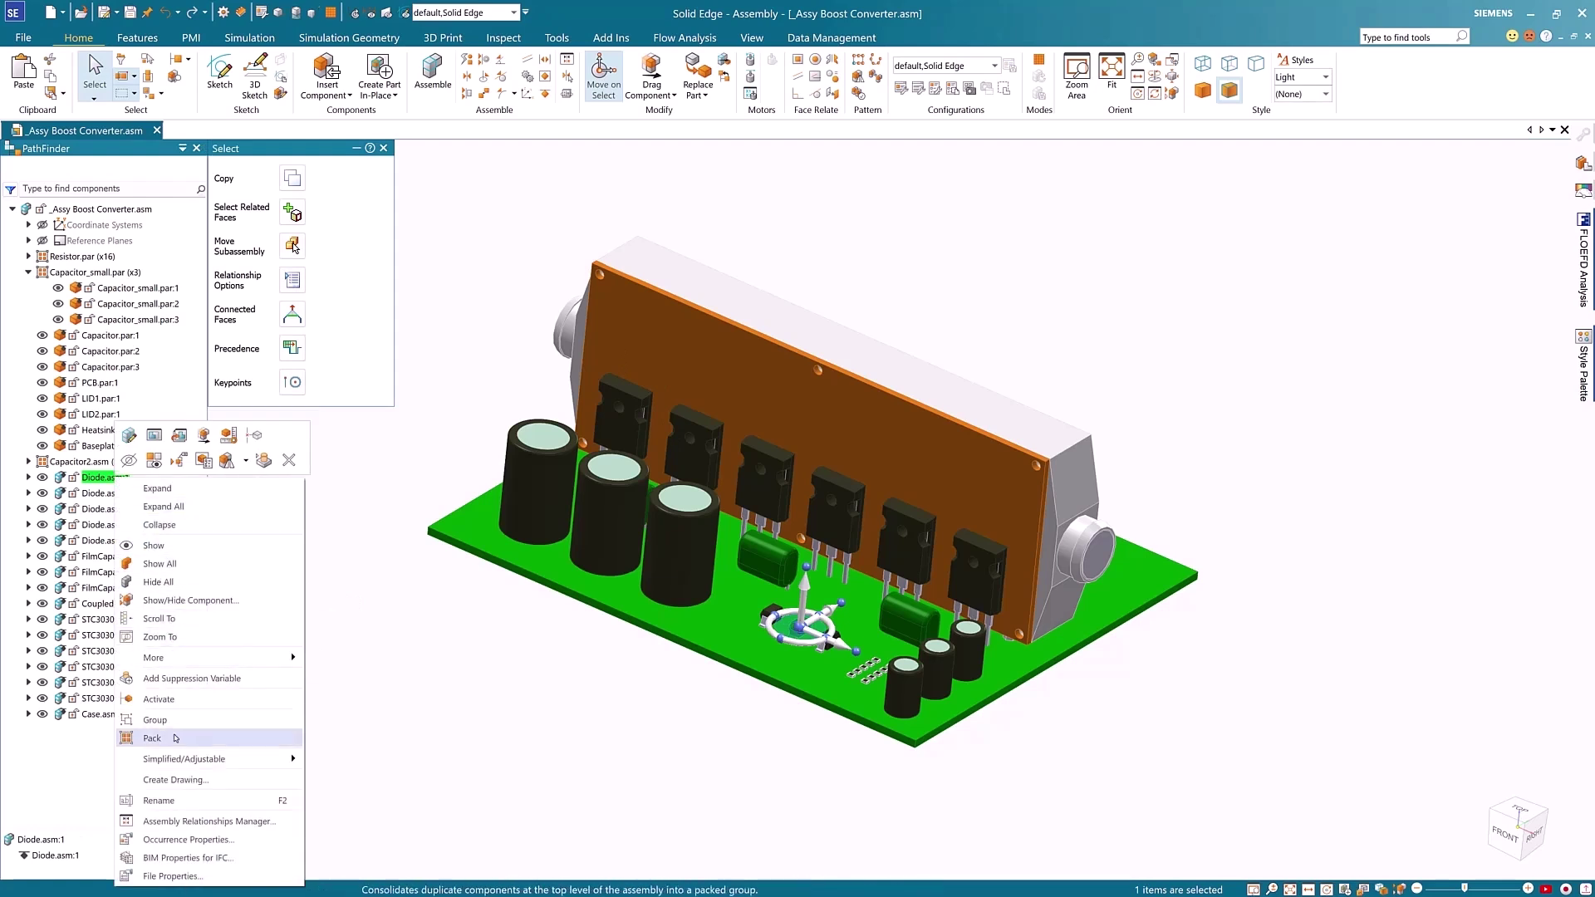
pyautogui.click(152, 738)
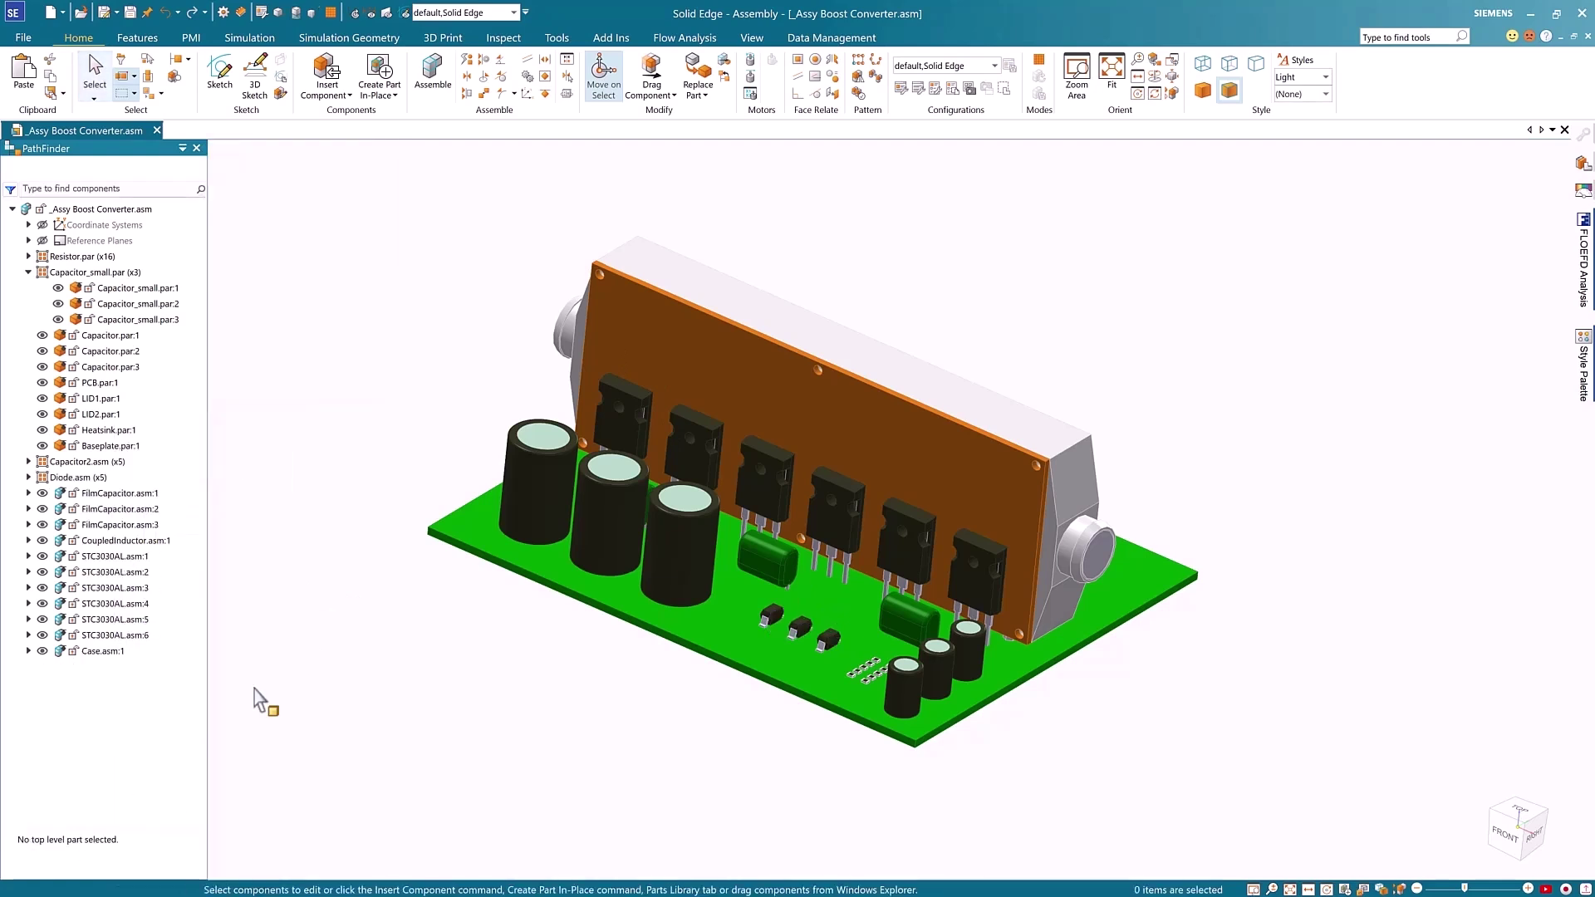
pyautogui.click(28, 478)
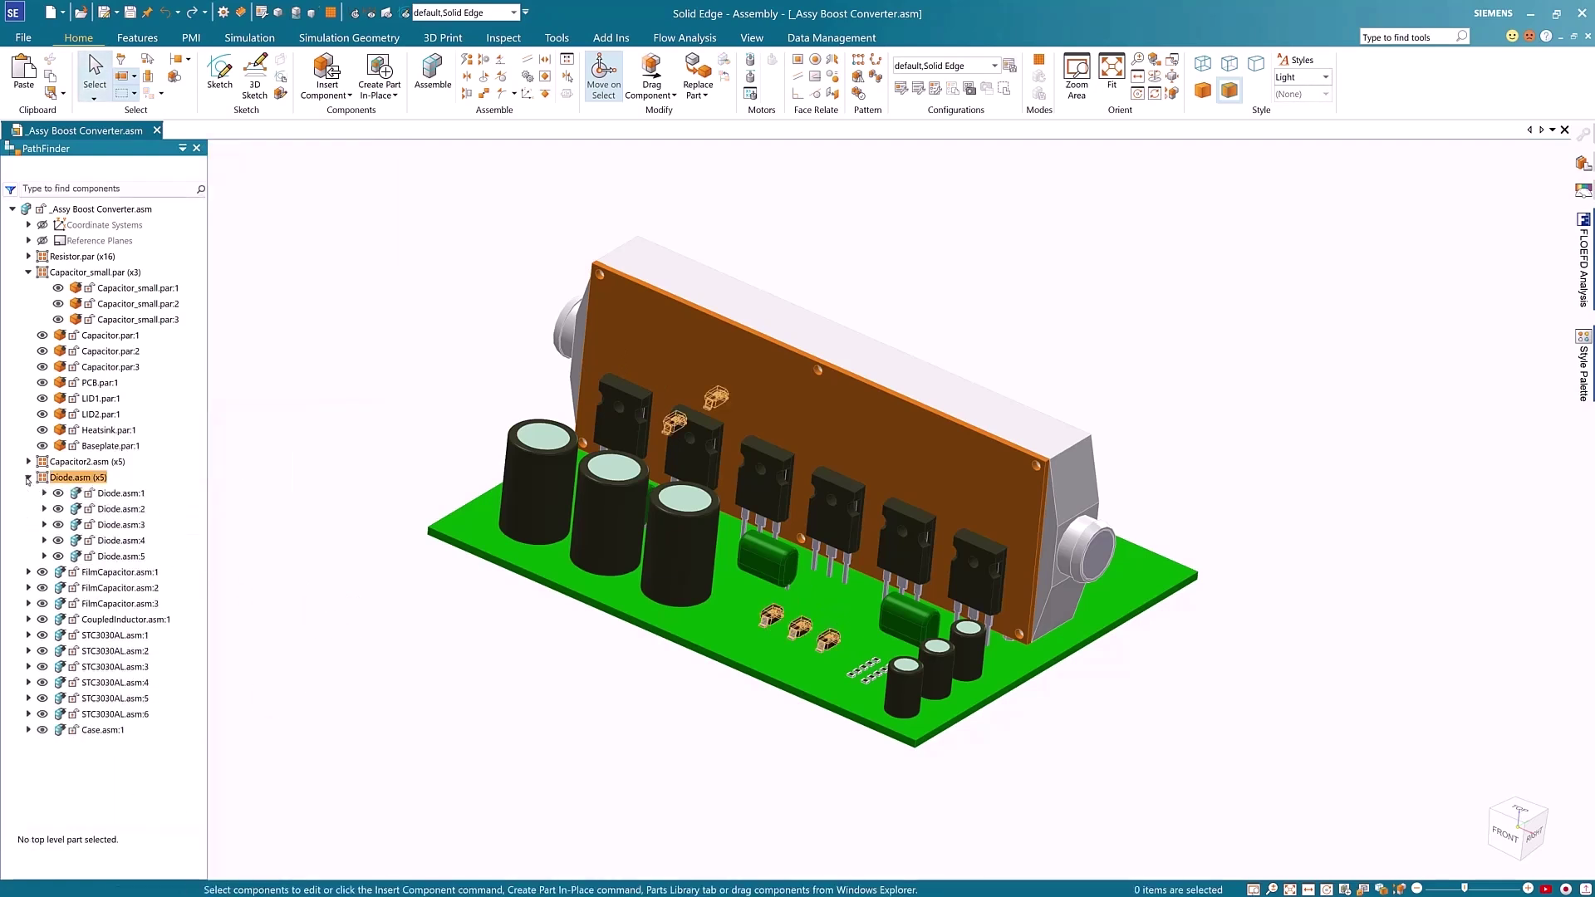
pyautogui.click(28, 478)
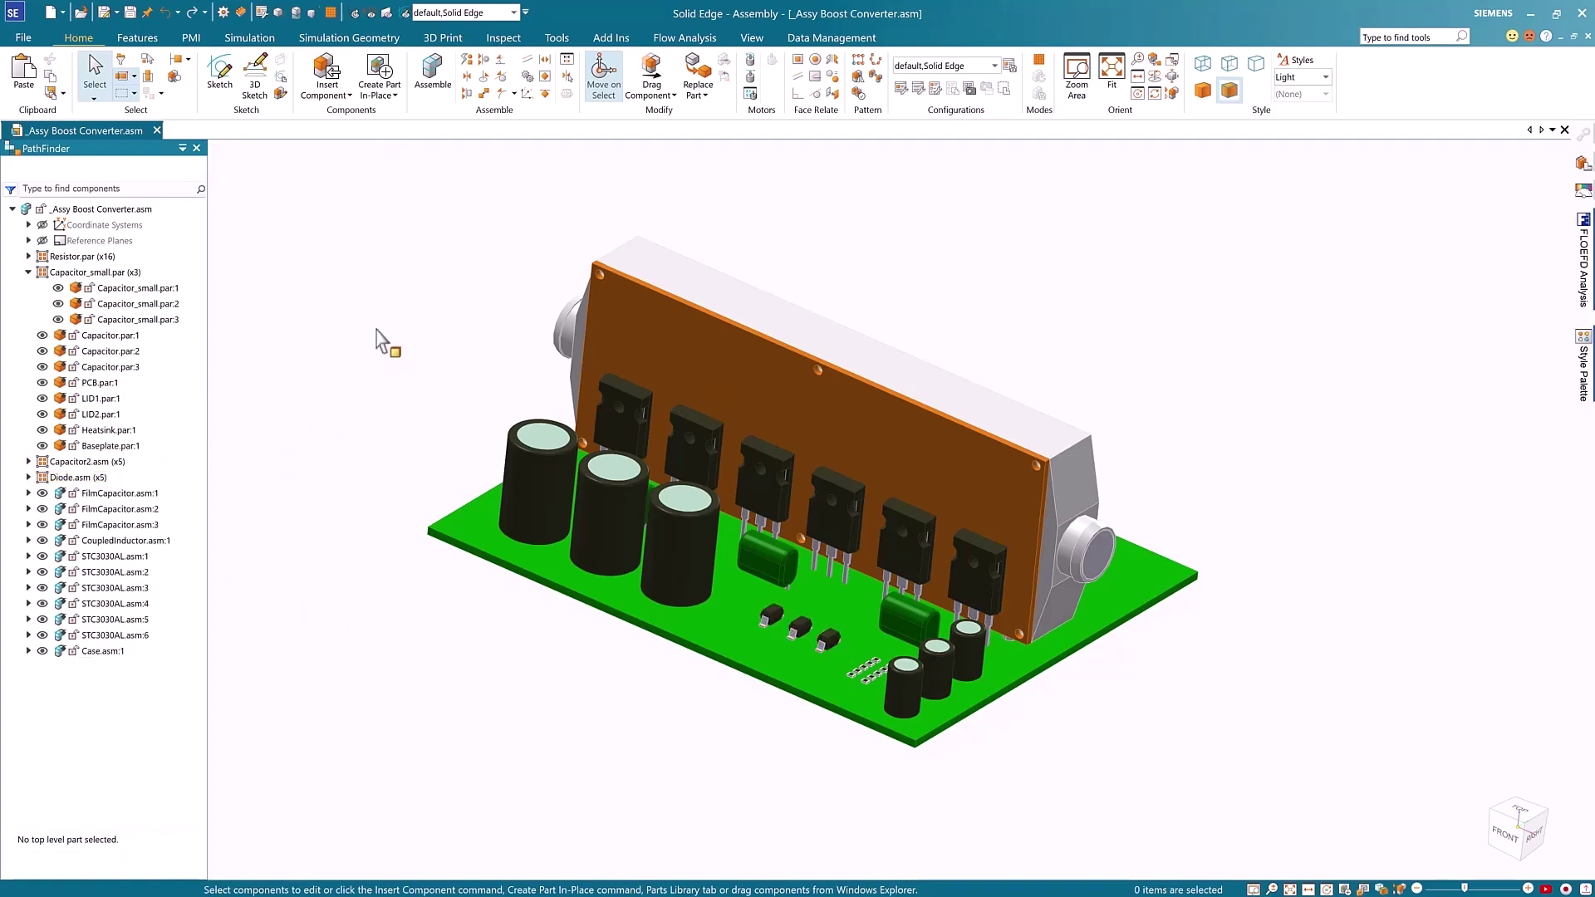